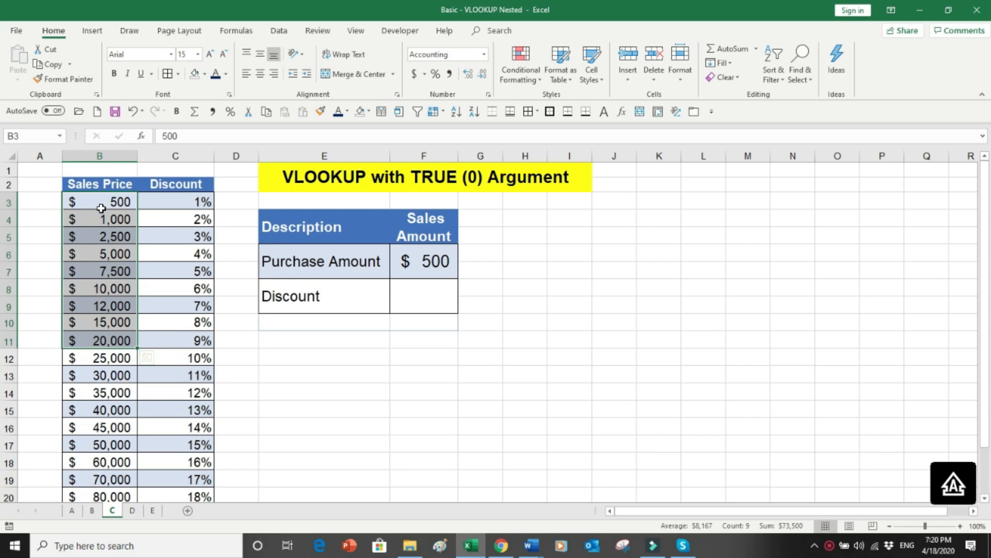
Step: Enter =VLOOKUP(F6,B3:C22,2,1) in the Discount cell F8 to look up the purchase amount's discount with an approximate match
{"action": "left_click_drag", "start_coordinate": [164, 200], "coordinate": [159, 441]}
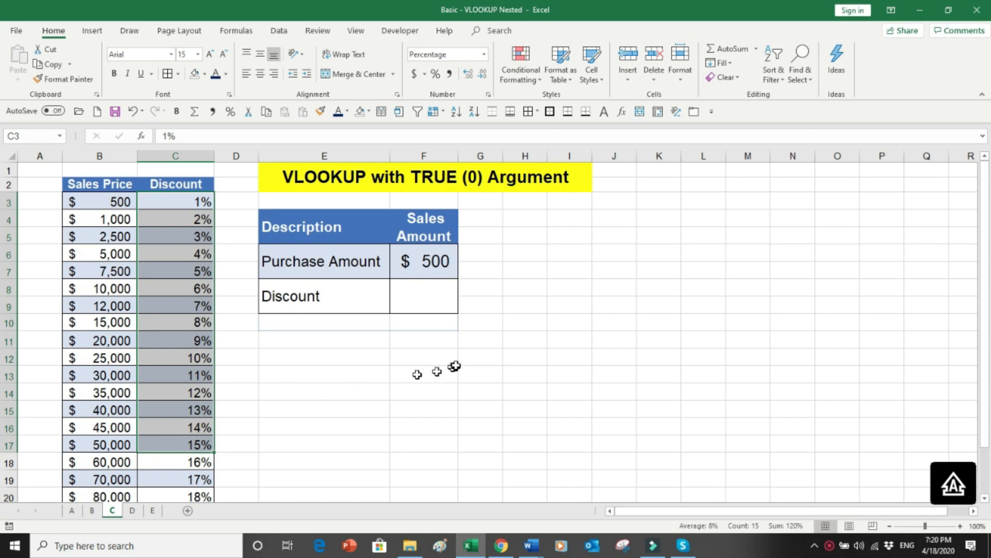
{"action": "left_click", "coordinate": [427, 307]}
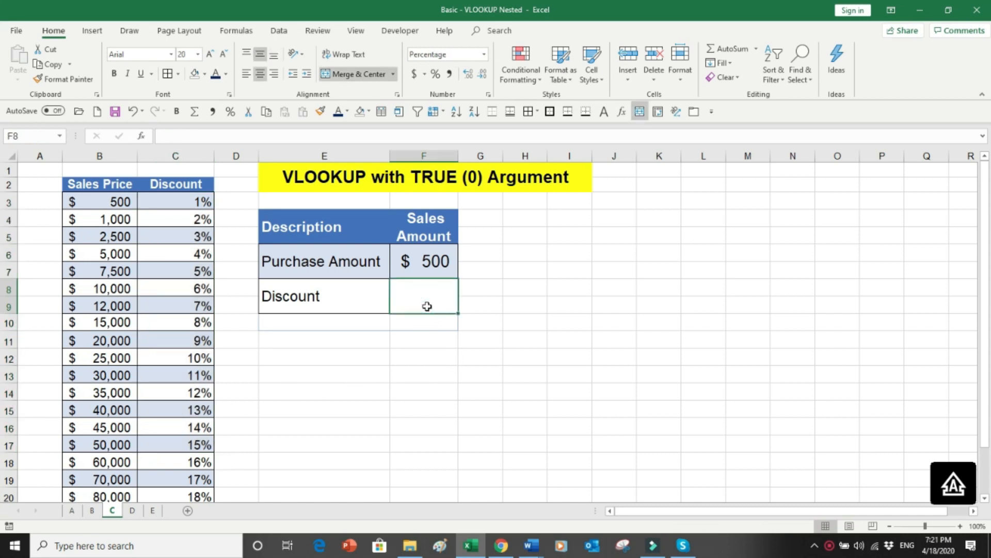
{"action": "type", "text": "=VLOOKUP("}
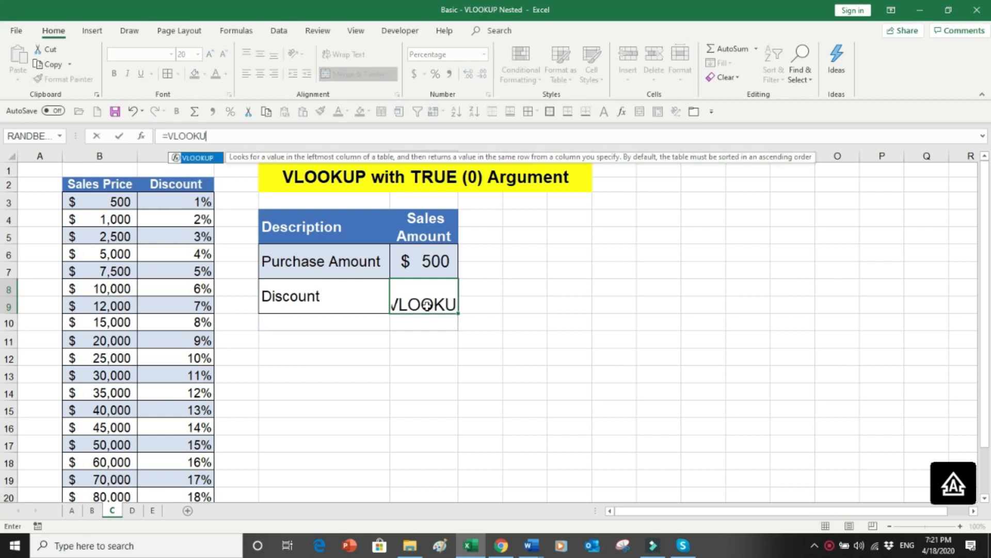
{"action": "left_click", "coordinate": [428, 272]}
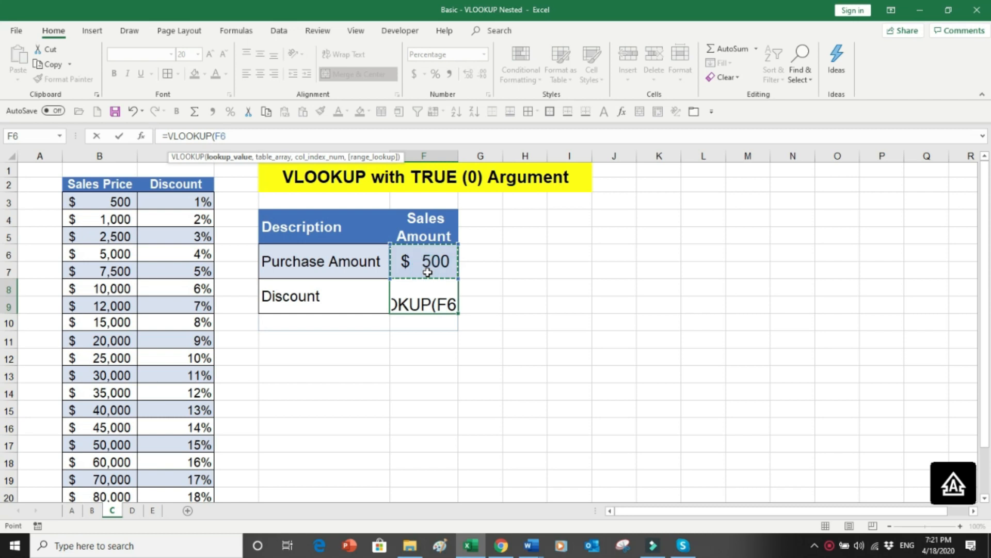
{"action": "type", "text": ","}
{"action": "left_click_drag", "start_coordinate": [127, 207], "coordinate": [178, 472]}
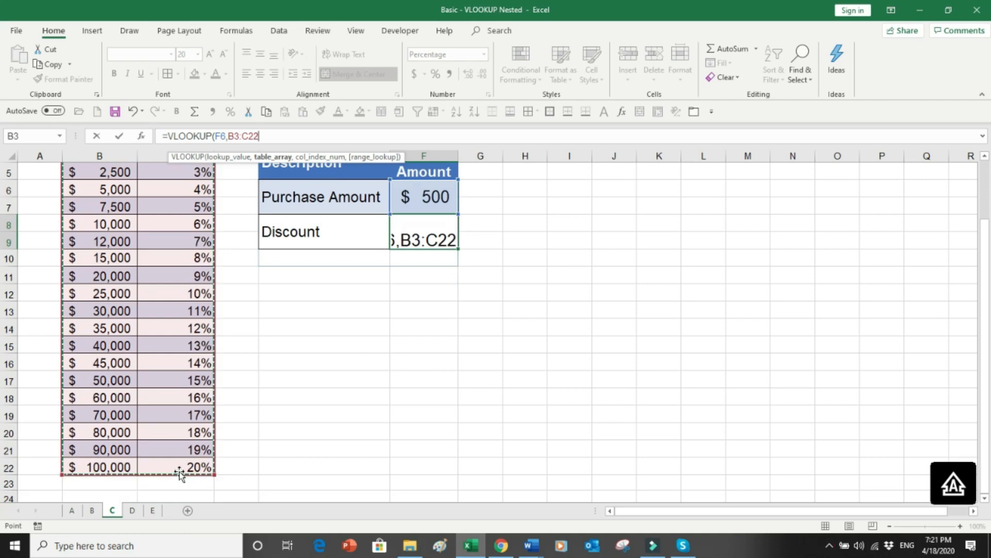
{"action": "type", "text": ","}
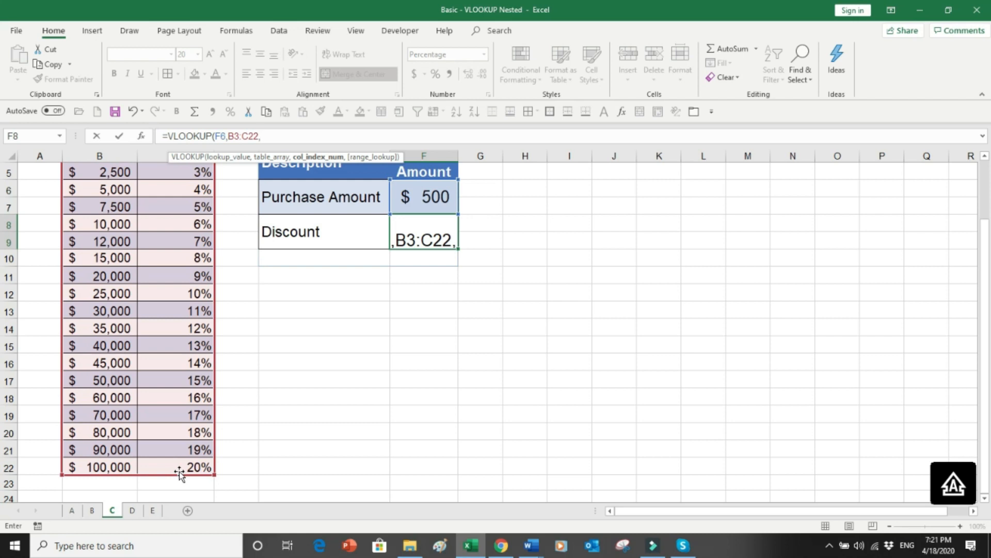
{"action": "type", "text": "2"}
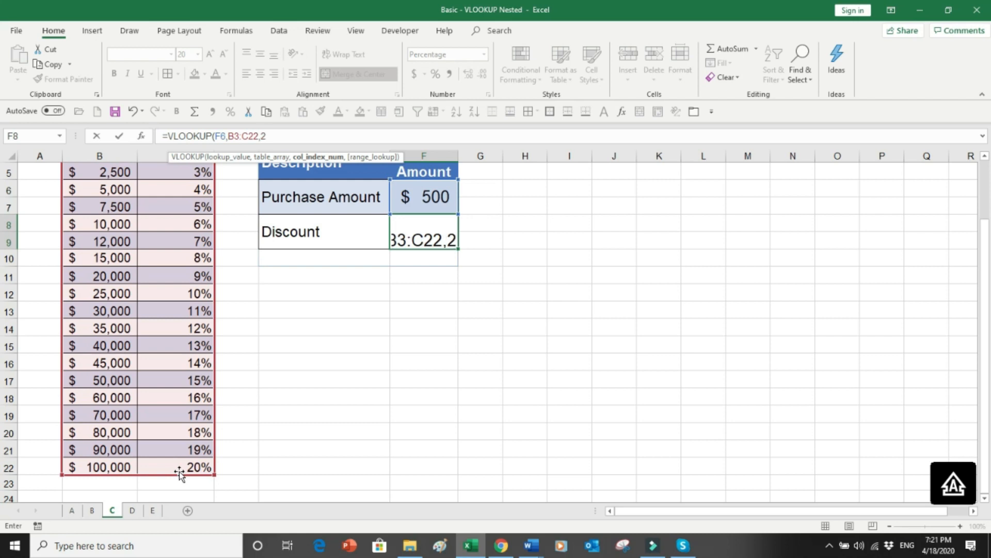
{"action": "type", "text": ",1"}
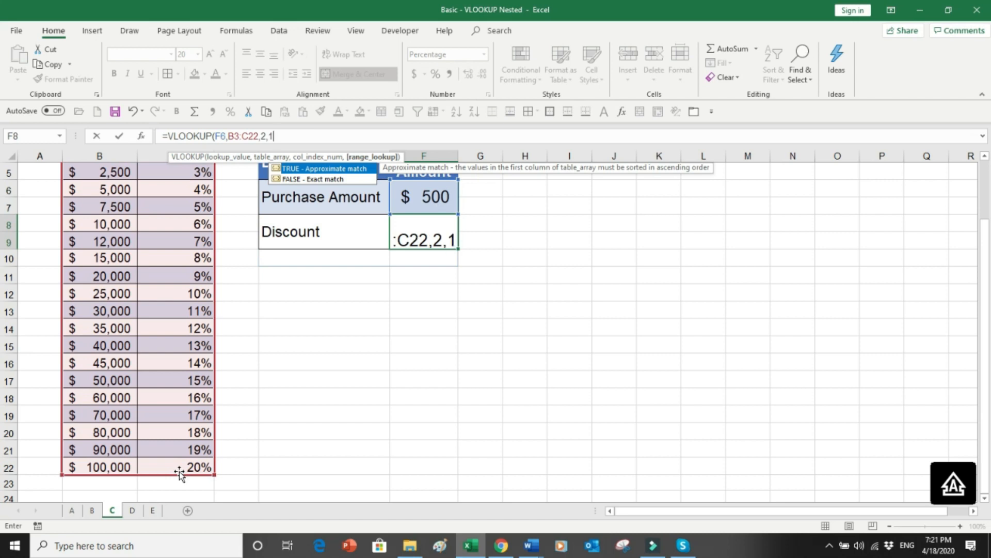
{"action": "type", "text": ")"}
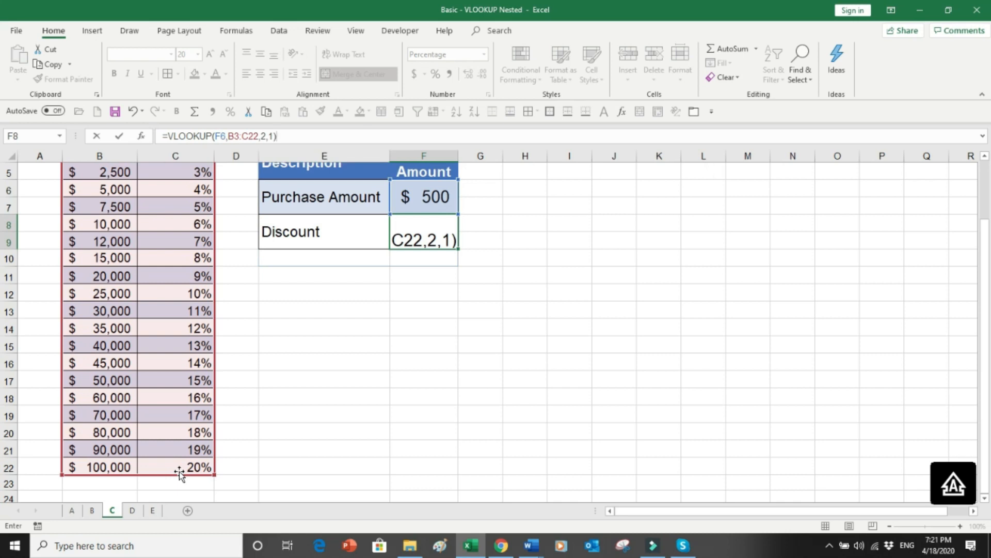
{"action": "key", "text": "Return"}
Step: Set the Purchase Amount in F6 to 6521
{"action": "left_click_drag", "start_coordinate": [985, 385], "coordinate": [982, 277]}
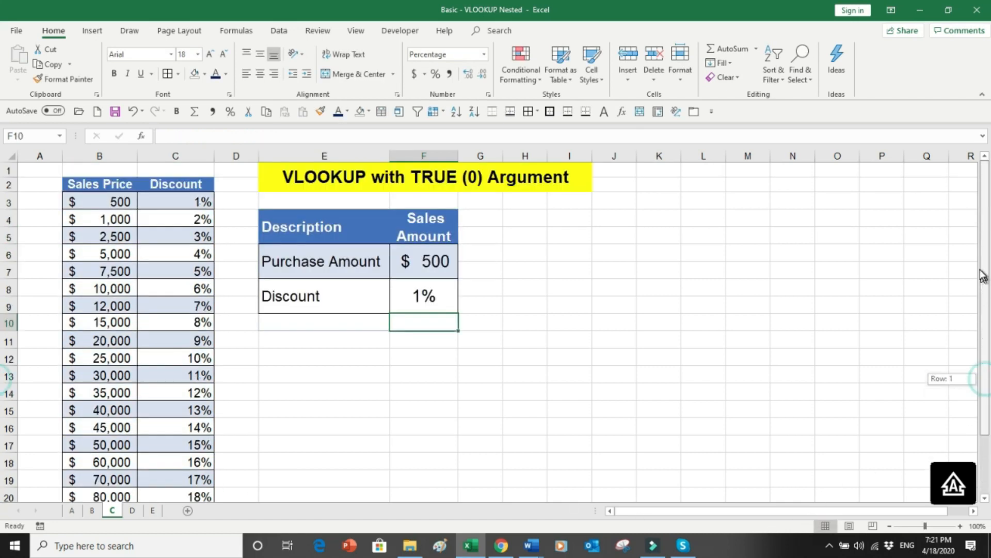
{"action": "left_click", "coordinate": [431, 259]}
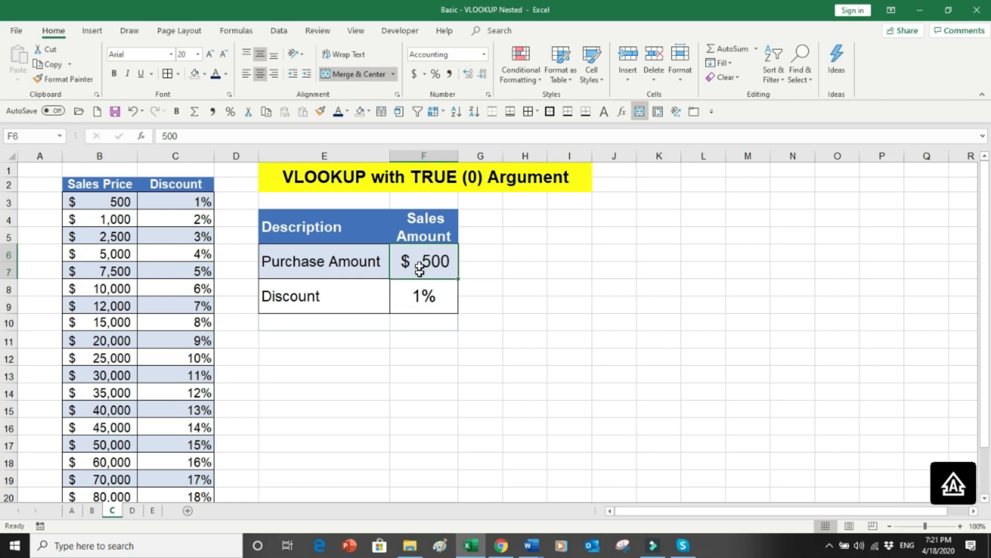
{"action": "type", "text": "6,5"}
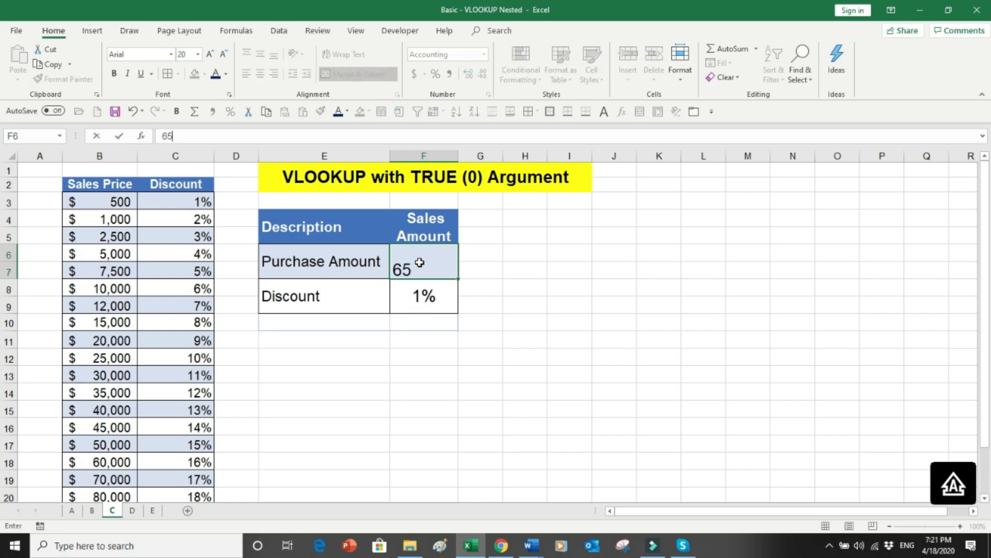
{"action": "type", "text": "21"}
{"action": "key", "text": "Return"}
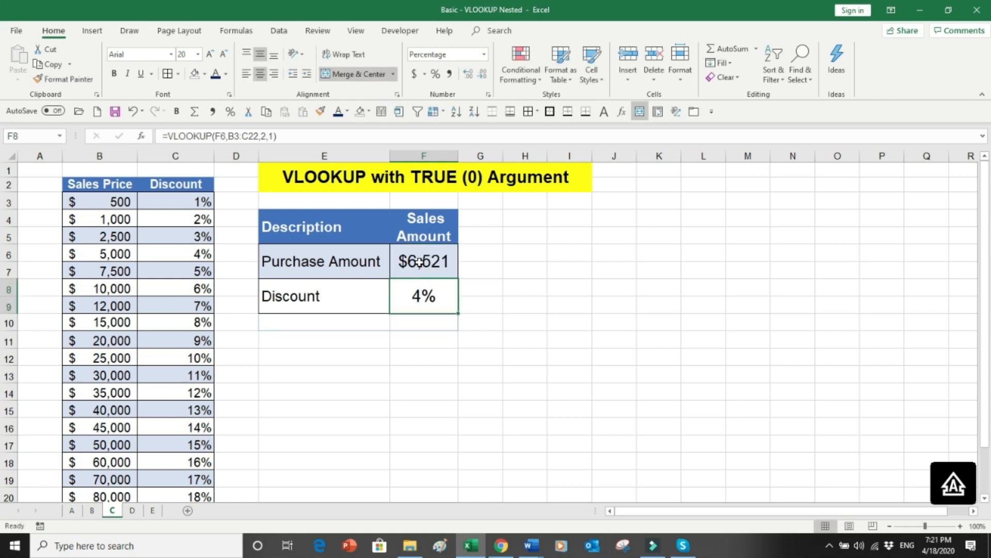
Step: Compare the 5,000 sales price row and its discount with the VLOOKUP result in F8
{"action": "left_click", "coordinate": [115, 257]}
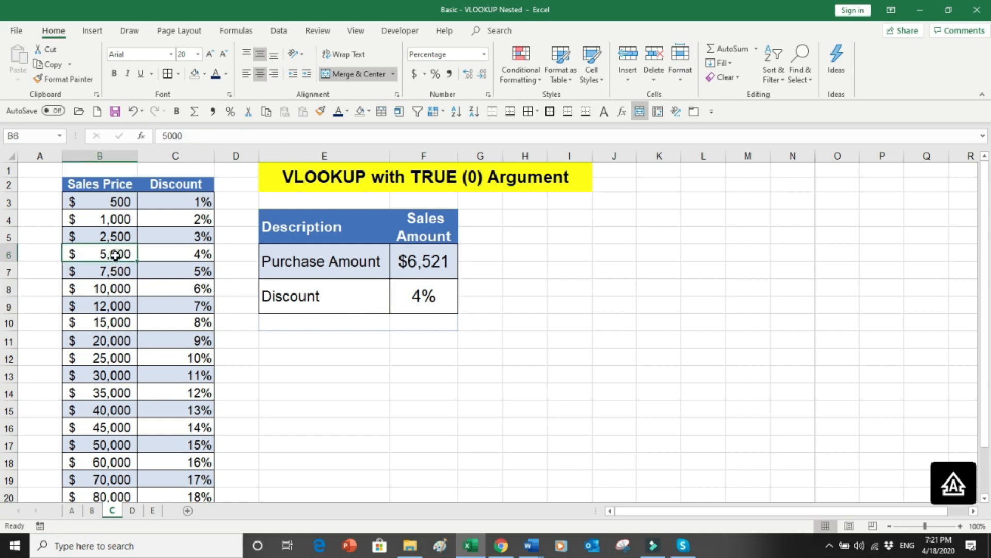
{"action": "left_click_drag", "start_coordinate": [115, 254], "coordinate": [214, 257]}
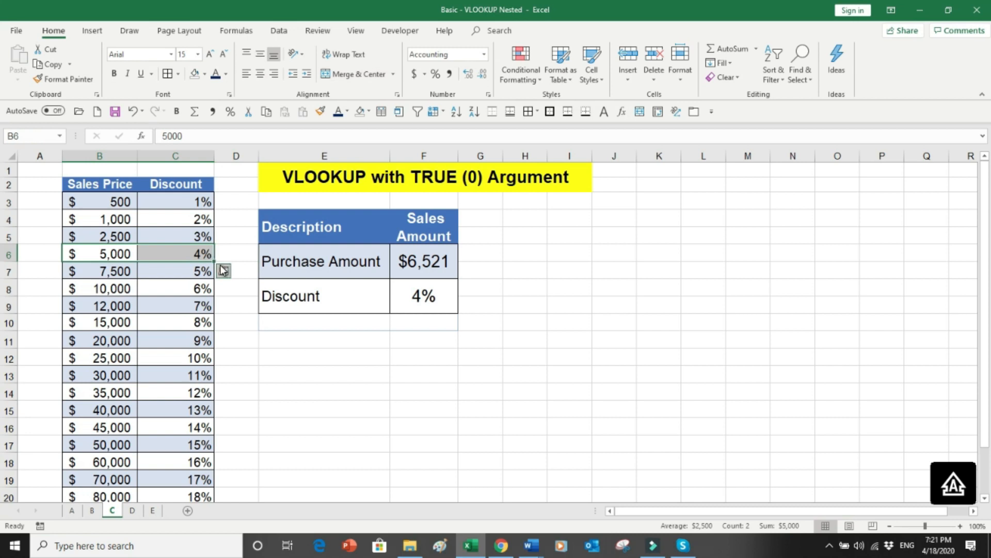
{"action": "left_click", "coordinate": [440, 305]}
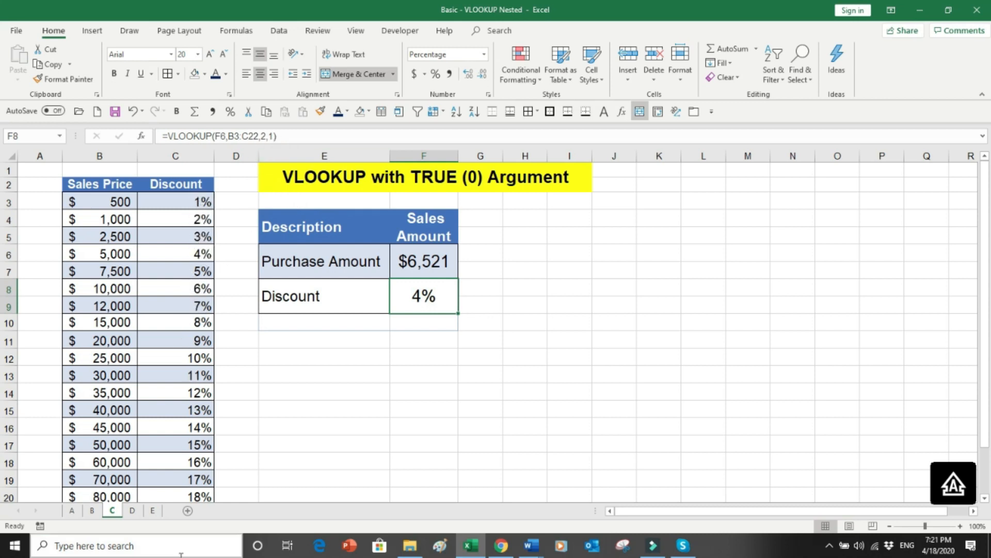
Step: Open sheet D and examine the car table's make, cylinder, horse power and complaints received columns
{"action": "left_click", "coordinate": [133, 511]}
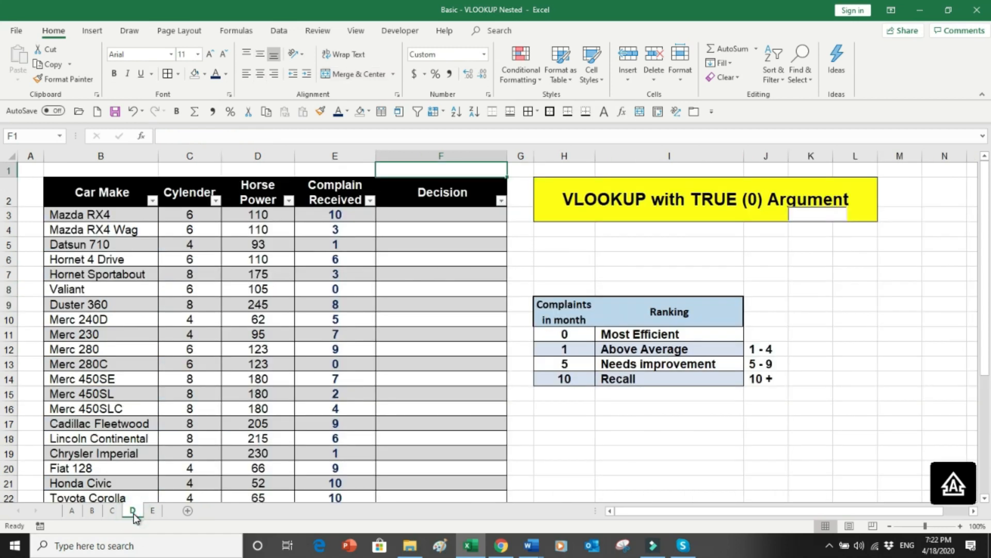
{"action": "left_click", "coordinate": [79, 214]}
{"action": "left_click_drag", "start_coordinate": [79, 214], "coordinate": [65, 391]}
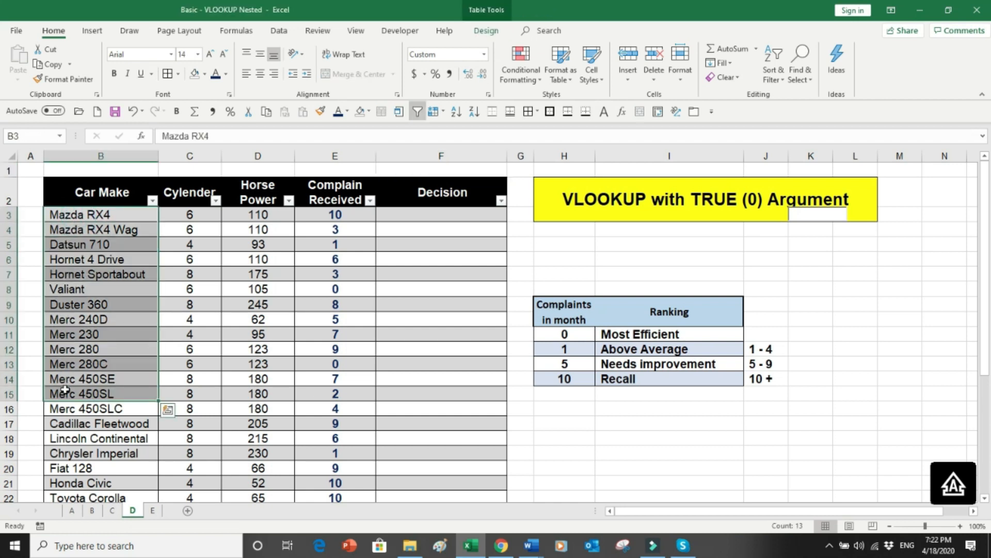
{"action": "left_click_drag", "start_coordinate": [173, 235], "coordinate": [256, 346]}
{"action": "left_click_drag", "start_coordinate": [343, 215], "coordinate": [347, 333]}
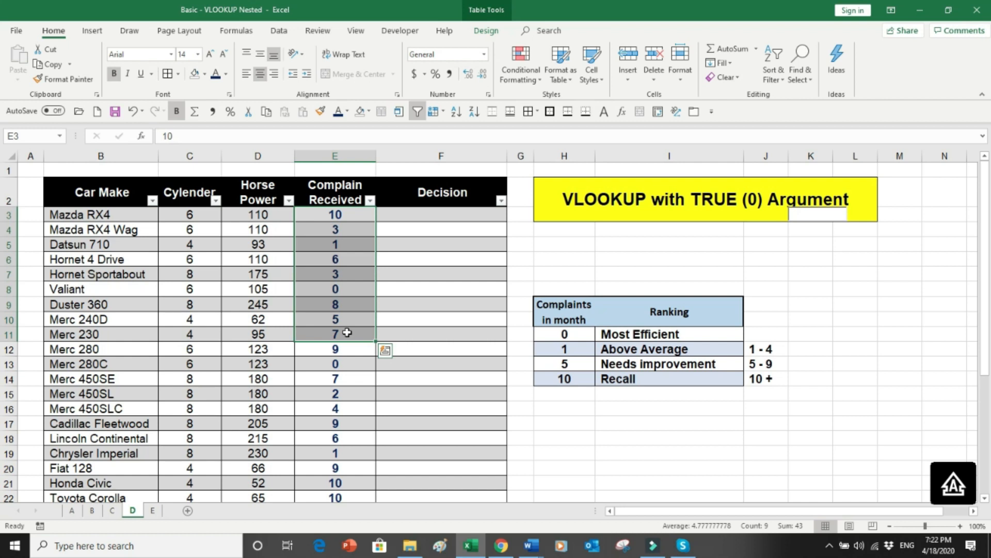
Step: Examine each complaint threshold and its ranking in the lookup table H11:I14, row by row
{"action": "left_click", "coordinate": [571, 334]}
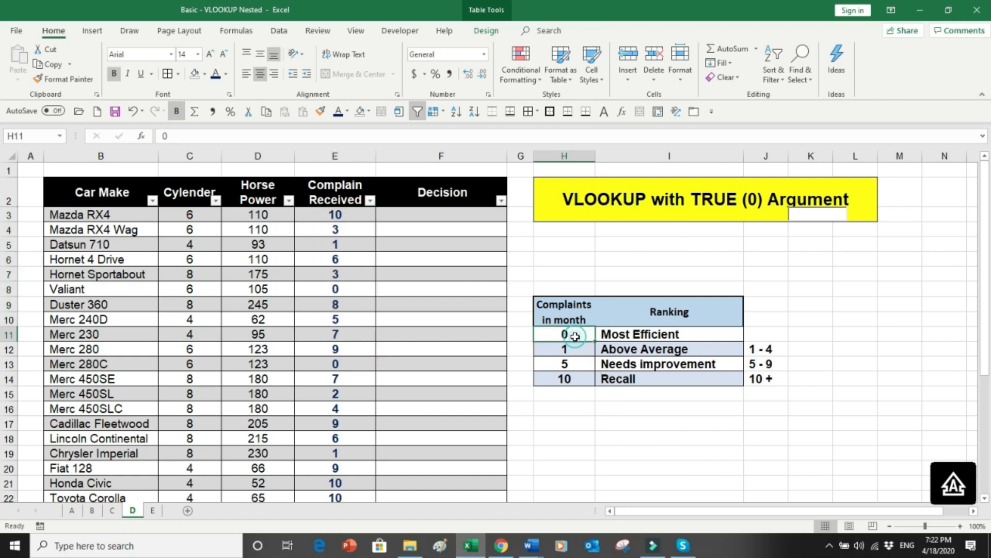
{"action": "left_click_drag", "start_coordinate": [580, 336], "coordinate": [649, 334]}
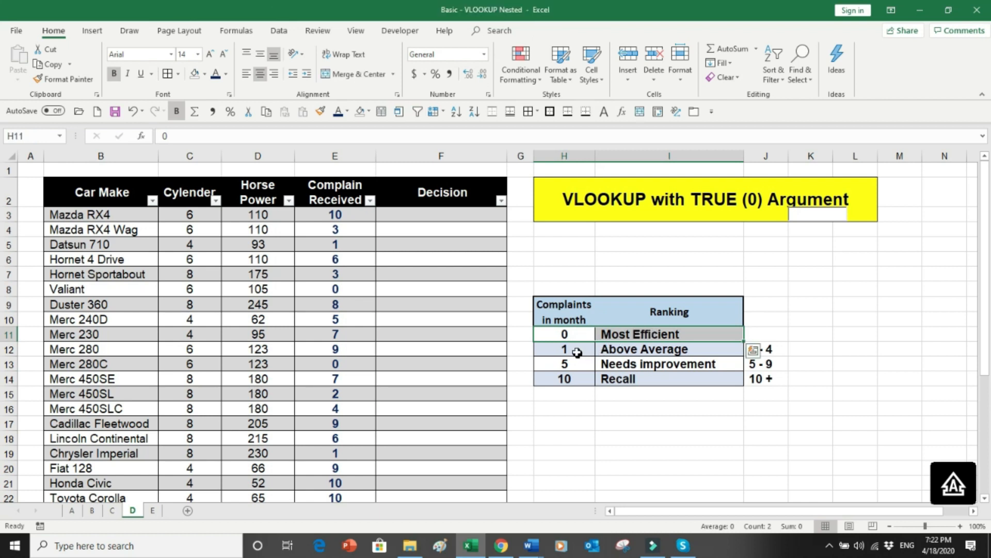
{"action": "left_click", "coordinate": [576, 352]}
{"action": "left_click_drag", "start_coordinate": [577, 351], "coordinate": [635, 361]}
{"action": "left_click", "coordinate": [574, 365]}
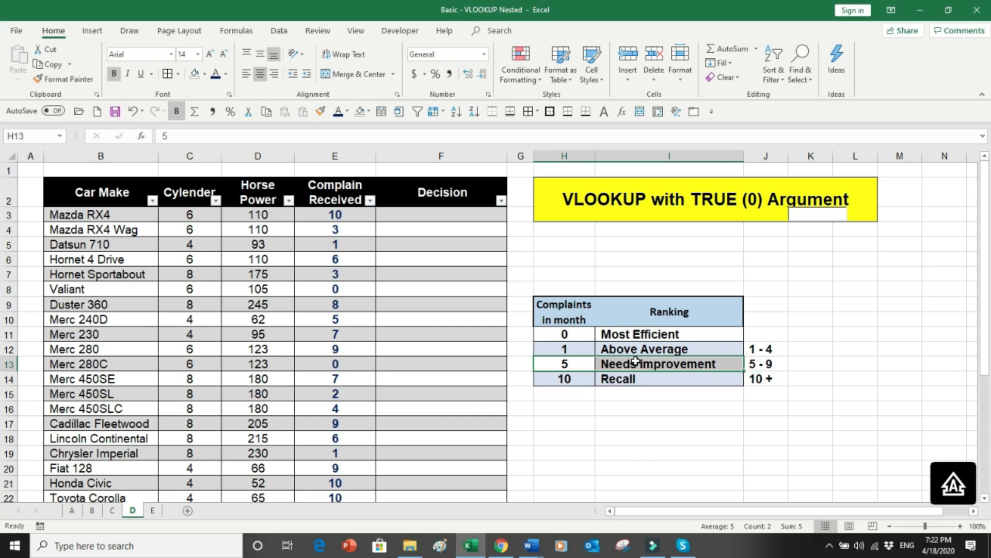
{"action": "left_click", "coordinate": [602, 409]}
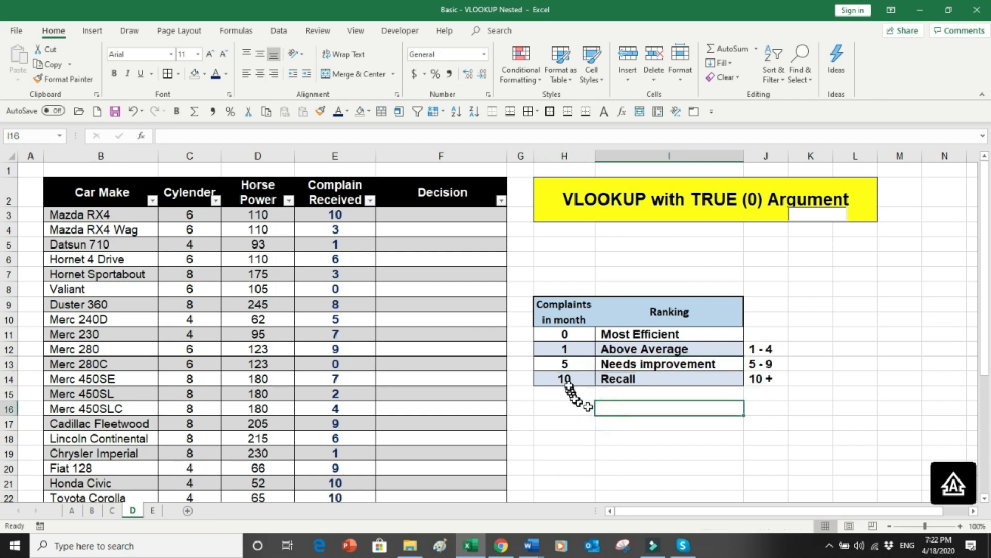
{"action": "left_click_drag", "start_coordinate": [564, 378], "coordinate": [623, 381]}
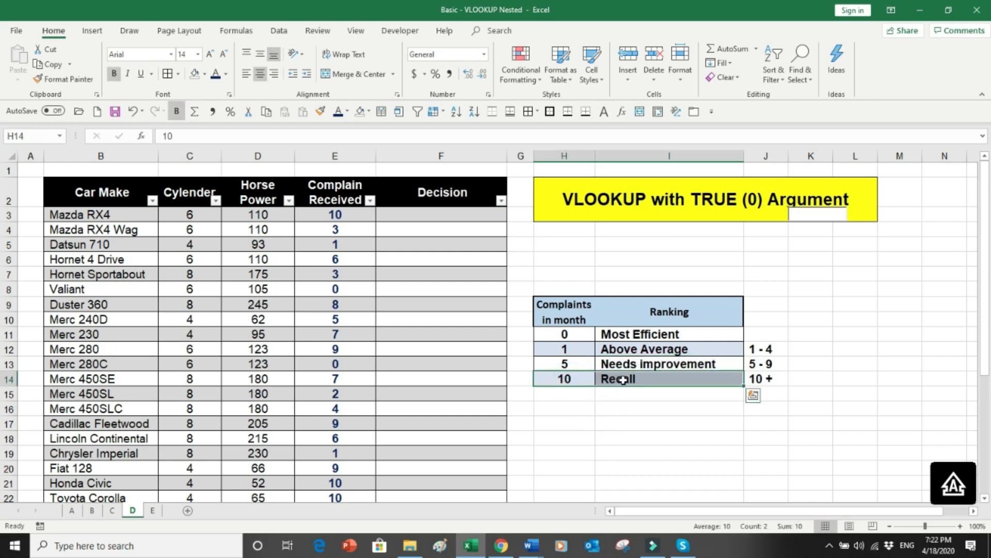
Step: Fill the Decision column from F3 with =VLOOKUP([@[Complain Received]],H$11:I$14,2,1), keeping the ranking table's rows locked
{"action": "left_click", "coordinate": [427, 214]}
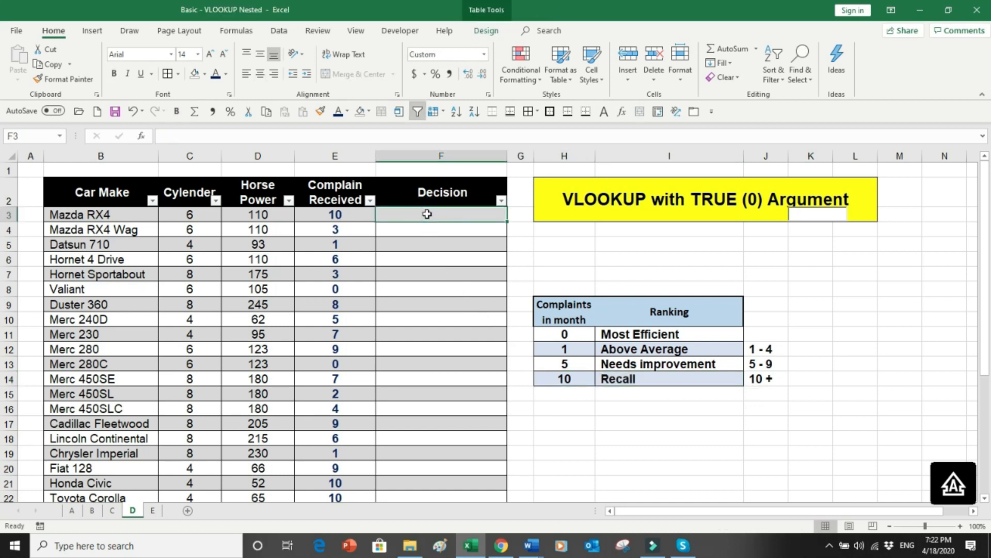
{"action": "type", "text": "=V"}
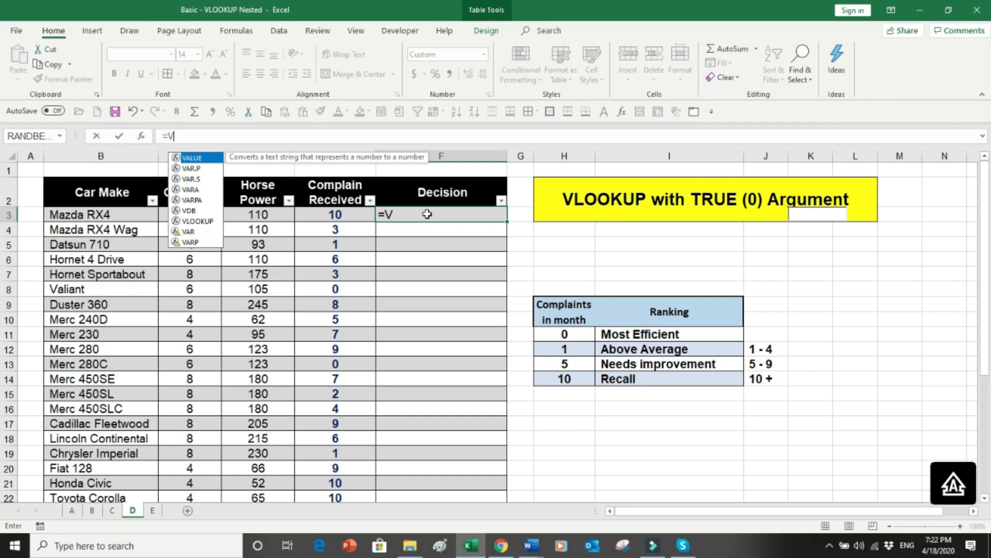
{"action": "type", "text": "LOOKUP("}
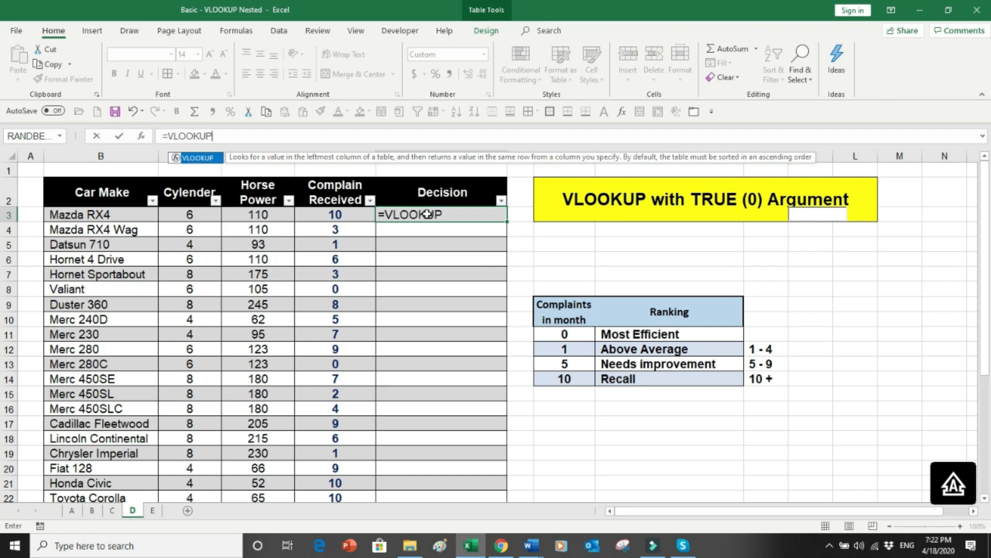
{"action": "left_click", "coordinate": [347, 212]}
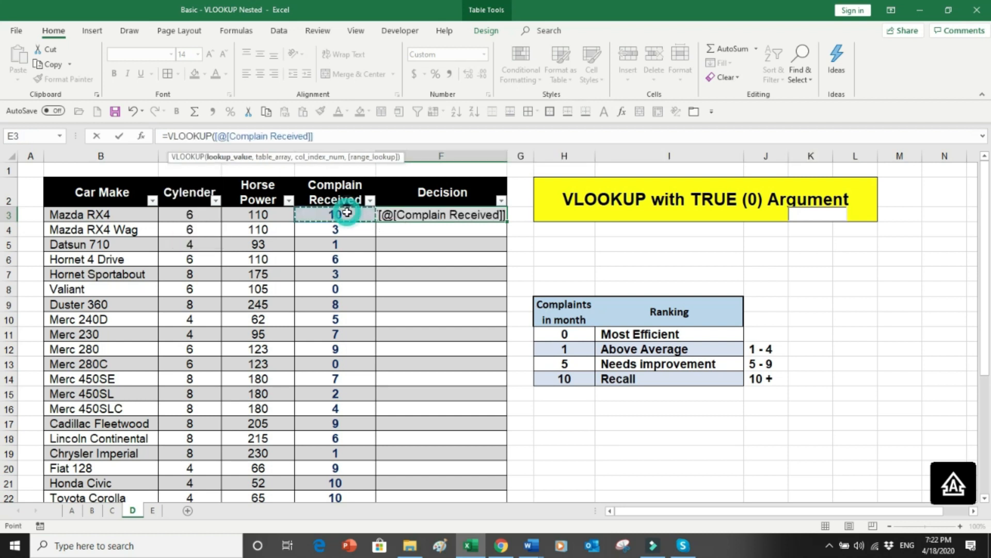
{"action": "type", "text": ","}
{"action": "left_click", "coordinate": [562, 336]}
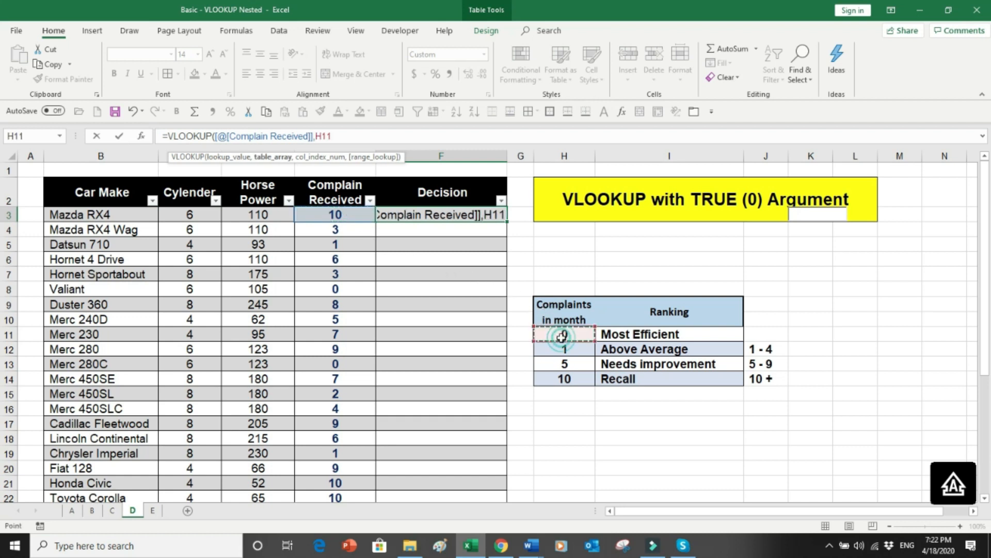
{"action": "left_click_drag", "start_coordinate": [562, 337], "coordinate": [661, 377]}
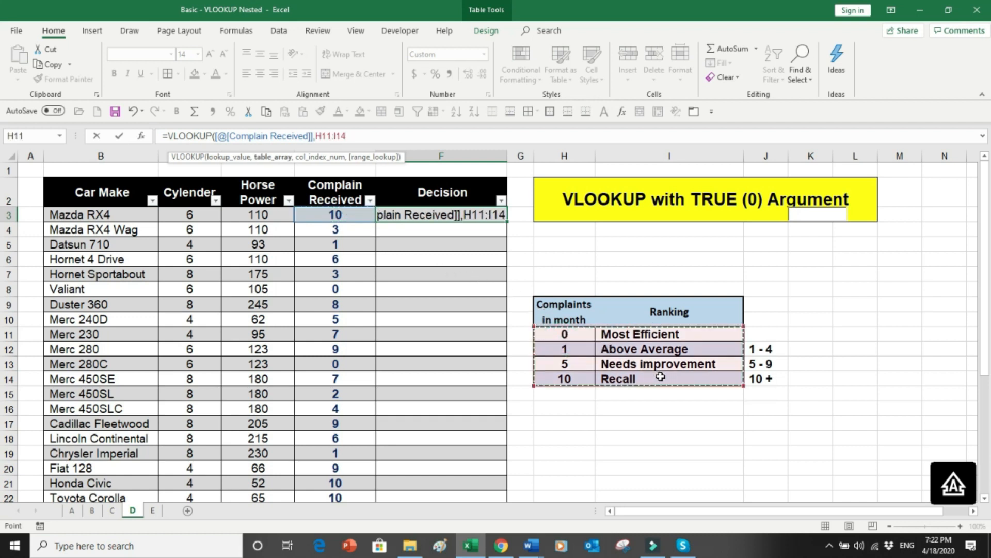
{"action": "key", "text": "F4"}
{"action": "key", "text": "F4"}
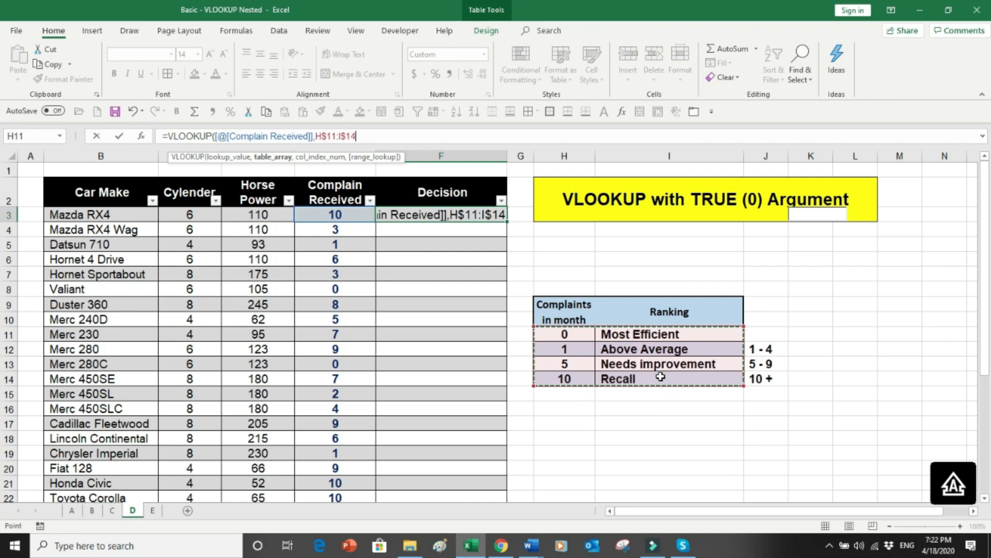
{"action": "type", "text": ","}
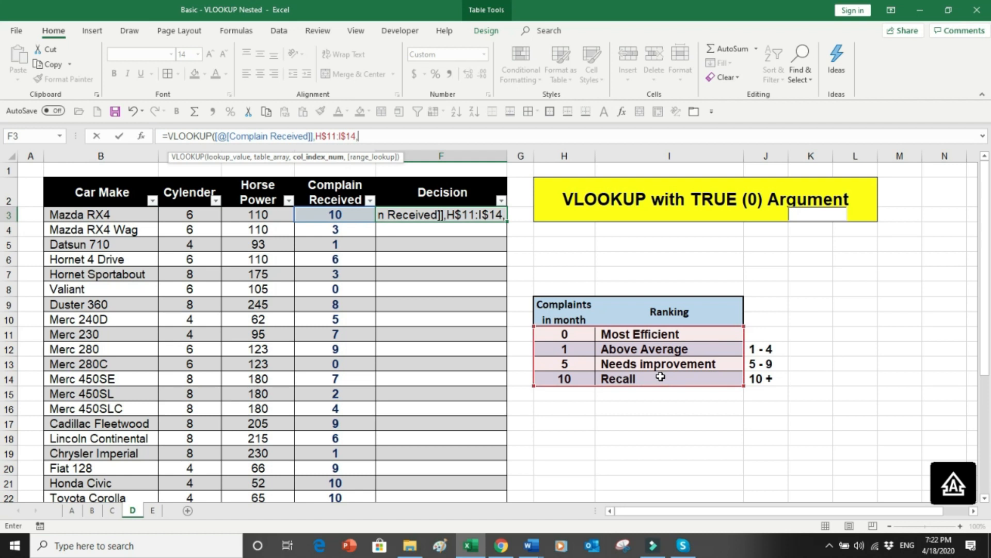
{"action": "type", "text": "2,1"}
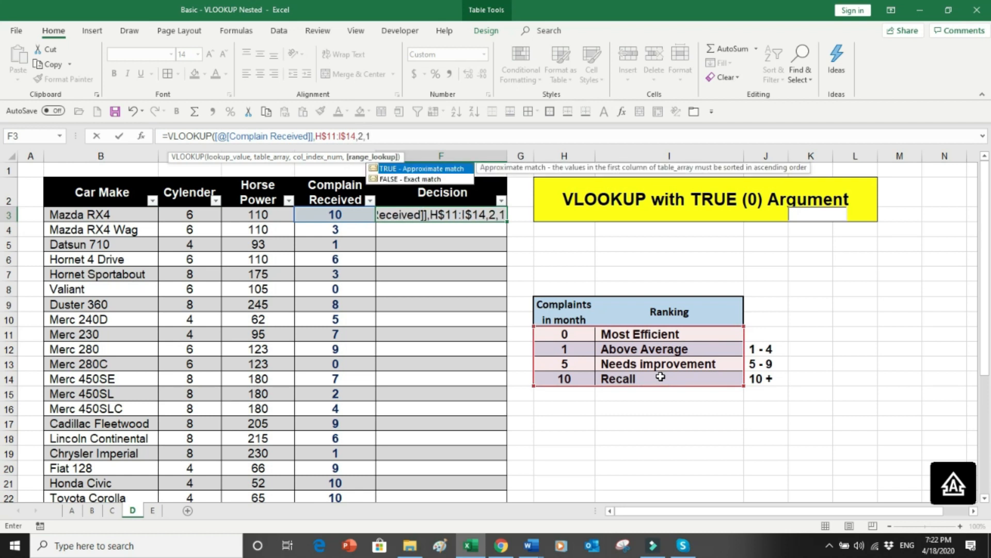
{"action": "type", "text": ")"}
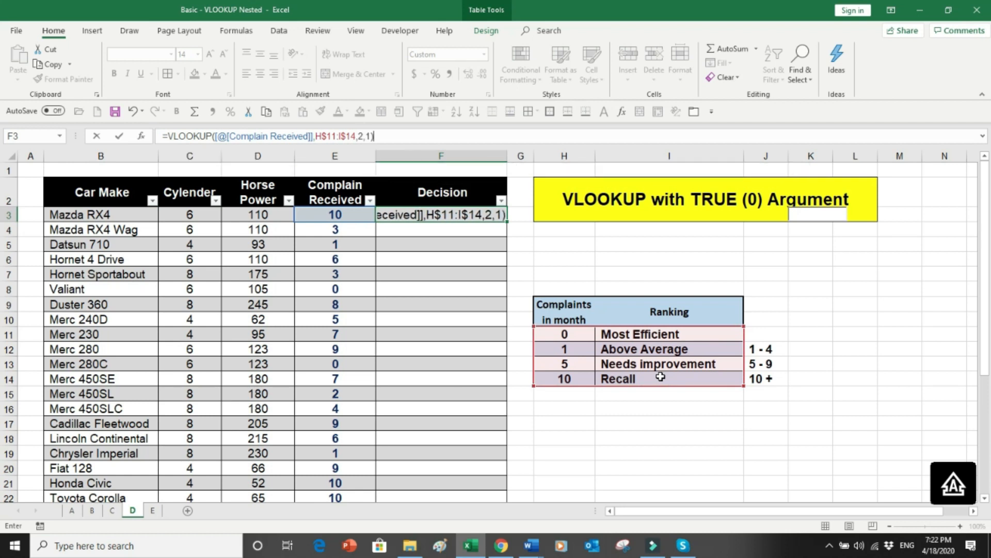
{"action": "key", "text": "Return"}
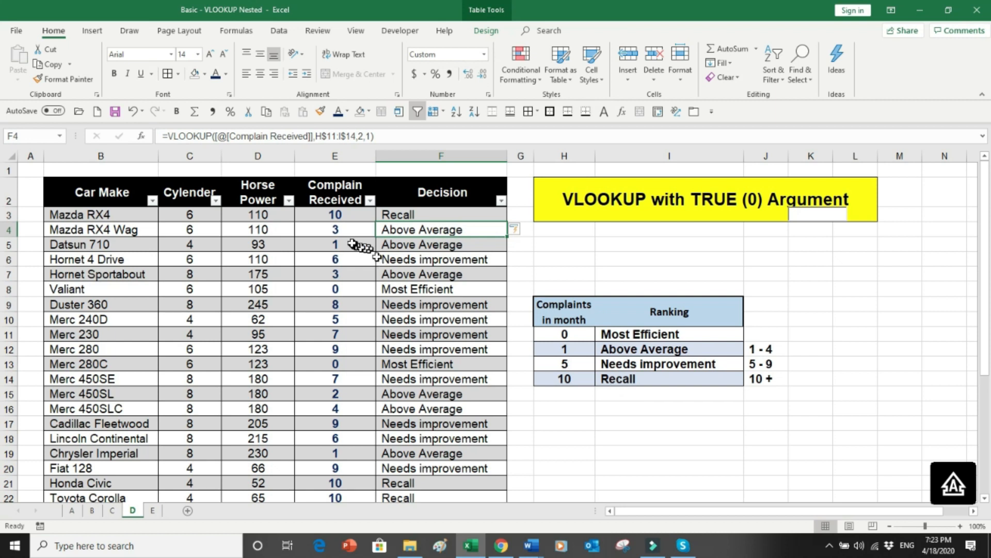
Step: Check the Mazda RX4 Wag's complaints against its decision, and set the Honda Civic's complaints received in E21 to 25
{"action": "left_click", "coordinate": [344, 232]}
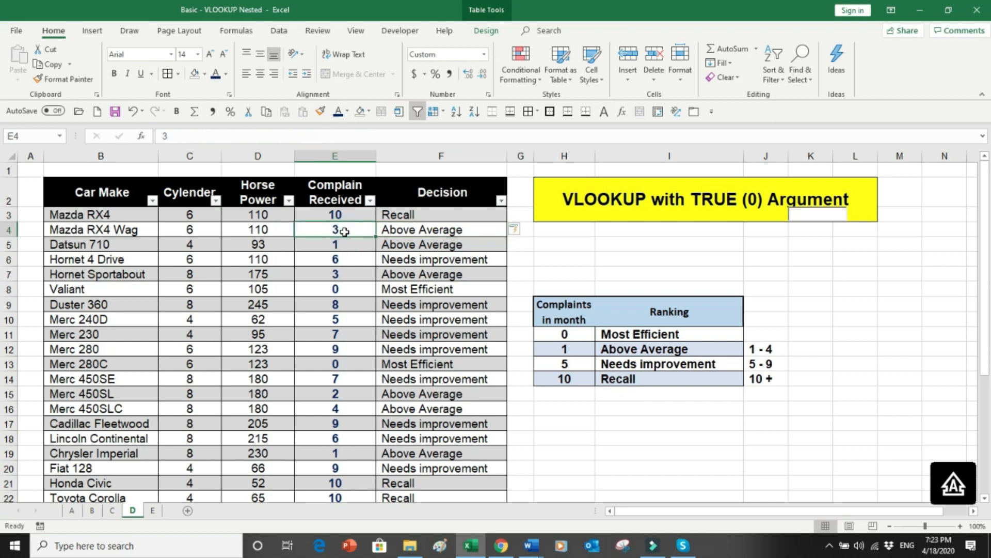
{"action": "left_click_drag", "start_coordinate": [344, 232], "coordinate": [385, 230]}
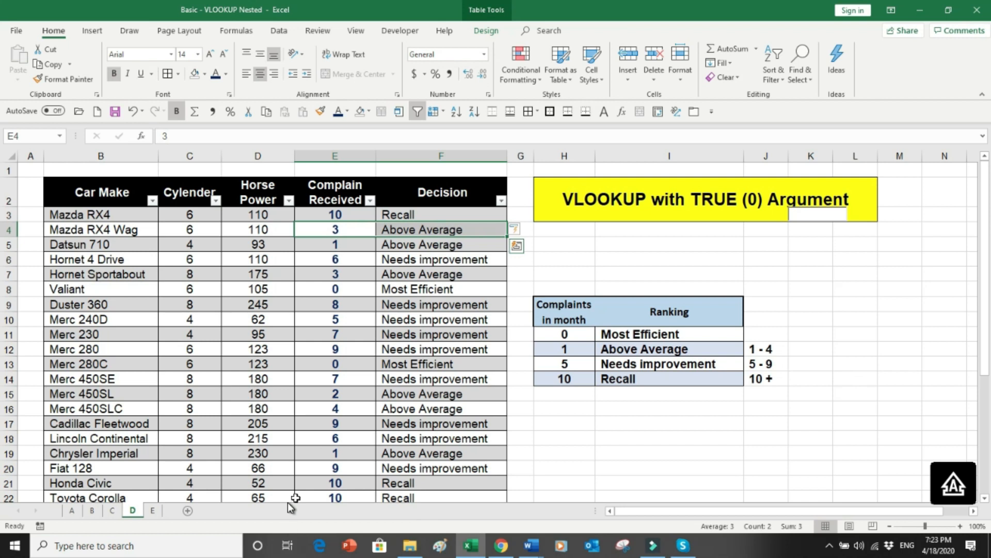
{"action": "left_click", "coordinate": [348, 481]}
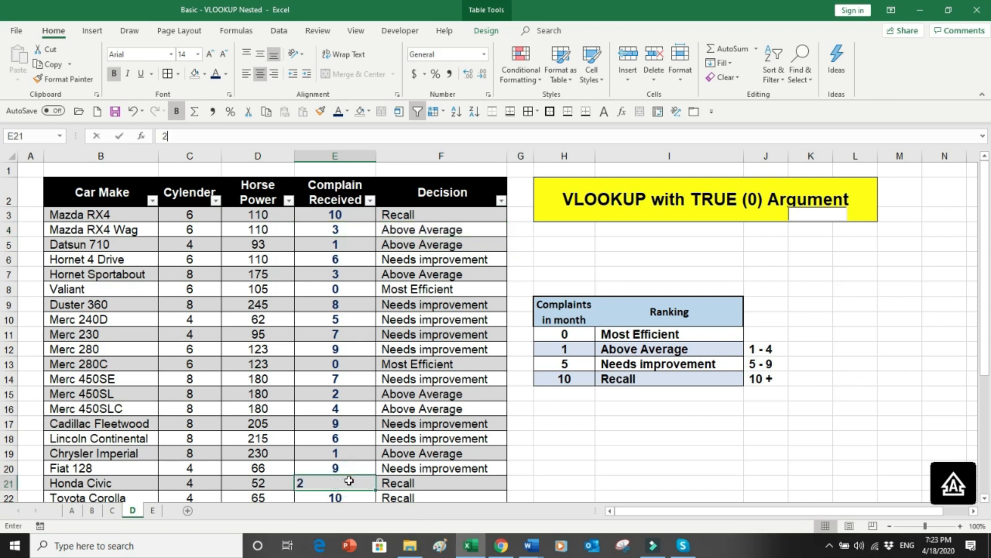
{"action": "type", "text": "25"}
{"action": "key", "text": "Return"}
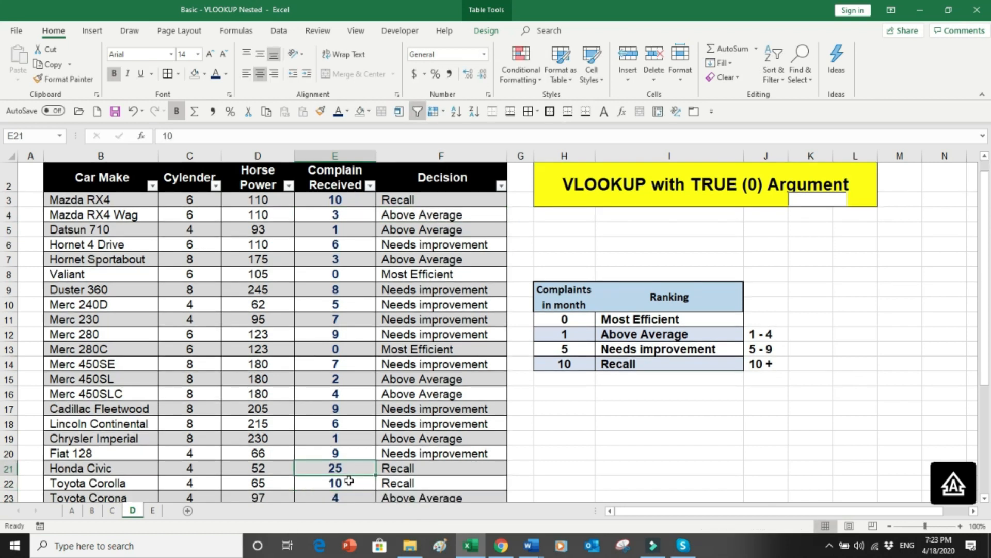
{"action": "key", "text": "Up"}
{"action": "key", "text": "Right"}
{"action": "key", "text": "Left"}
Step: Review the complaints received and matching decisions down to the end of the car table and back up
{"action": "key", "text": "Down"}
{"action": "key", "text": "Down"}
{"action": "key", "text": "Down"}
{"action": "key", "text": "Down"}
{"action": "key", "text": "Down"}
{"action": "key", "text": "Down"}
{"action": "key", "text": "Down"}
{"action": "key", "text": "Down"}
{"action": "key", "text": "Down"}
{"action": "key", "text": "Down"}
{"action": "key", "text": "Down"}
{"action": "key", "text": "Down"}
{"action": "key", "text": "Down"}
{"action": "key", "text": "Down"}
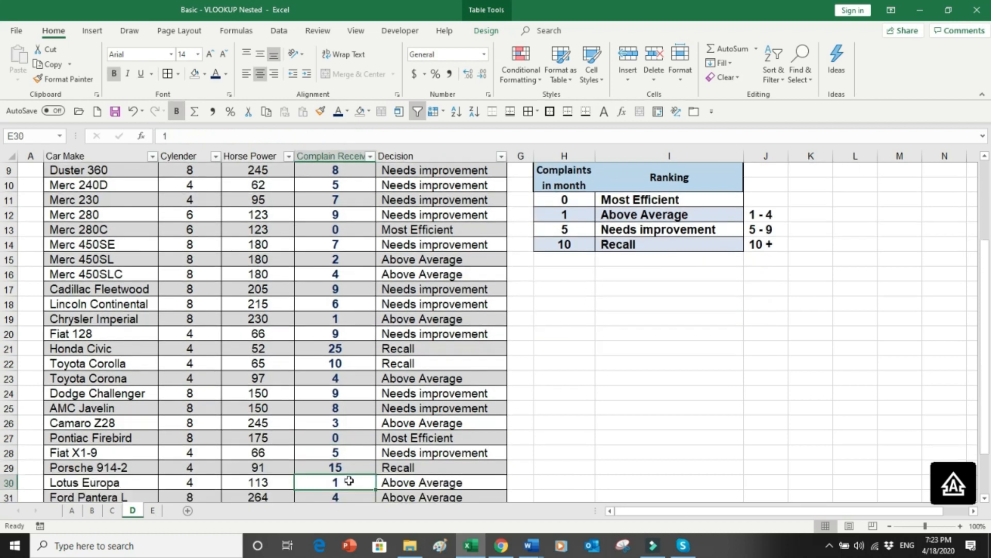
{"action": "key", "text": "Up"}
{"action": "key", "text": "Up"}
{"action": "key", "text": "Up"}
{"action": "key", "text": "Up"}
{"action": "key", "text": "Up"}
{"action": "key", "text": "Up"}
{"action": "key", "text": "Up"}
{"action": "key", "text": "Up"}
{"action": "key", "text": "Up"}
{"action": "key", "text": "Up"}
{"action": "key", "text": "Up"}
{"action": "key", "text": "Up"}
{"action": "key", "text": "Up"}
{"action": "key", "text": "Up"}
{"action": "key", "text": "Up"}
{"action": "key", "text": "Up"}
{"action": "key", "text": "Up"}
{"action": "key", "text": "Up"}
{"action": "key", "text": "Up"}
{"action": "key", "text": "Up"}
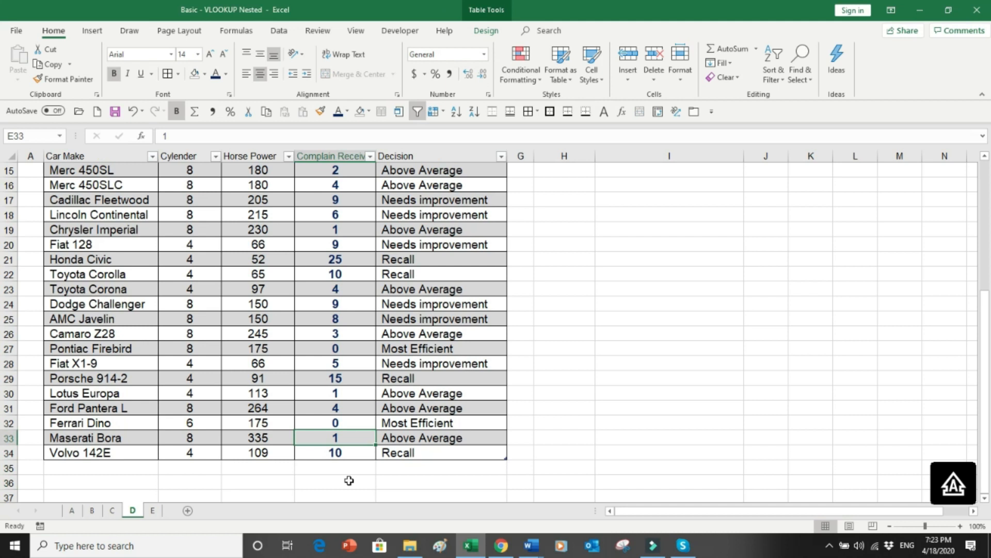
{"action": "key", "text": "Up"}
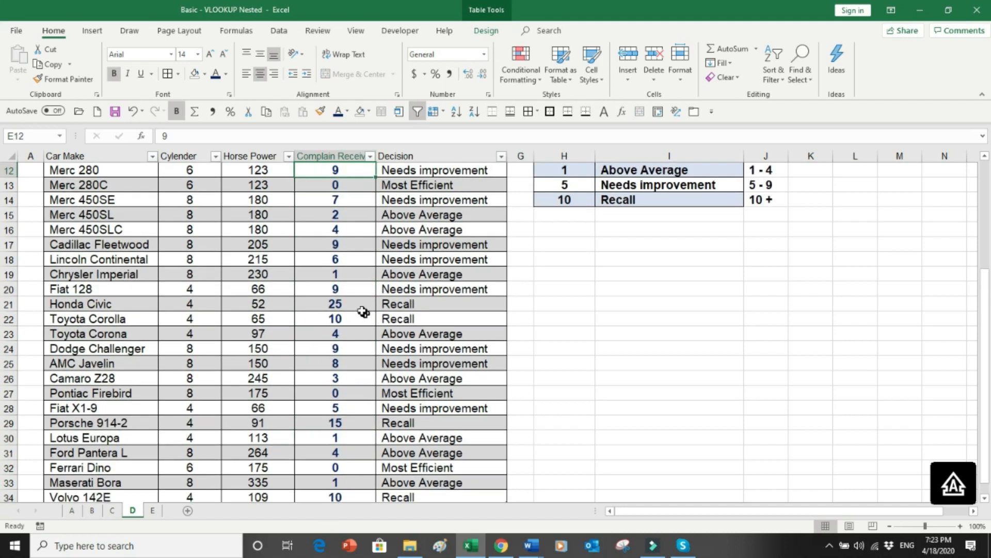
Step: Set the complaints received for the Toyota Corolla in E22 to 2 and for the Toyota Corona in E23 to 7
{"action": "left_click", "coordinate": [343, 320]}
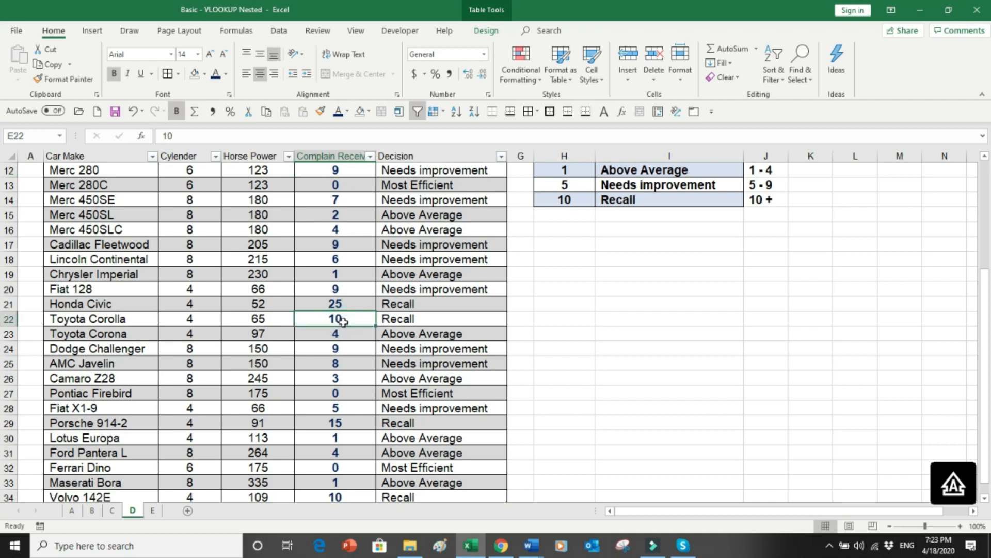
{"action": "type", "text": "2"}
{"action": "key", "text": "Up"}
{"action": "left_click", "coordinate": [343, 321]}
{"action": "key", "text": "Down"}
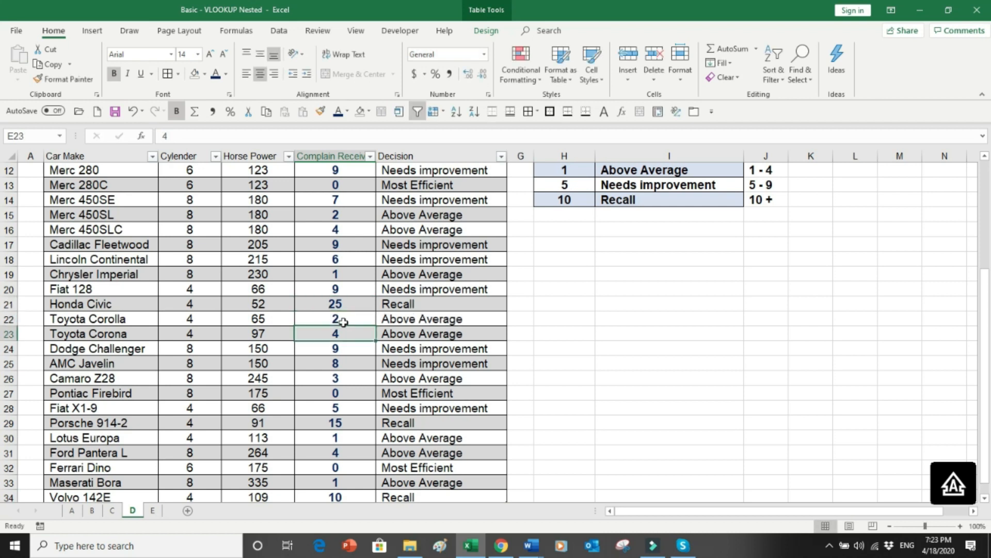
{"action": "type", "text": "7"}
{"action": "key", "text": "Up"}
{"action": "key", "text": "ctrl+Up"}
{"action": "key", "text": "ctrl+Up"}
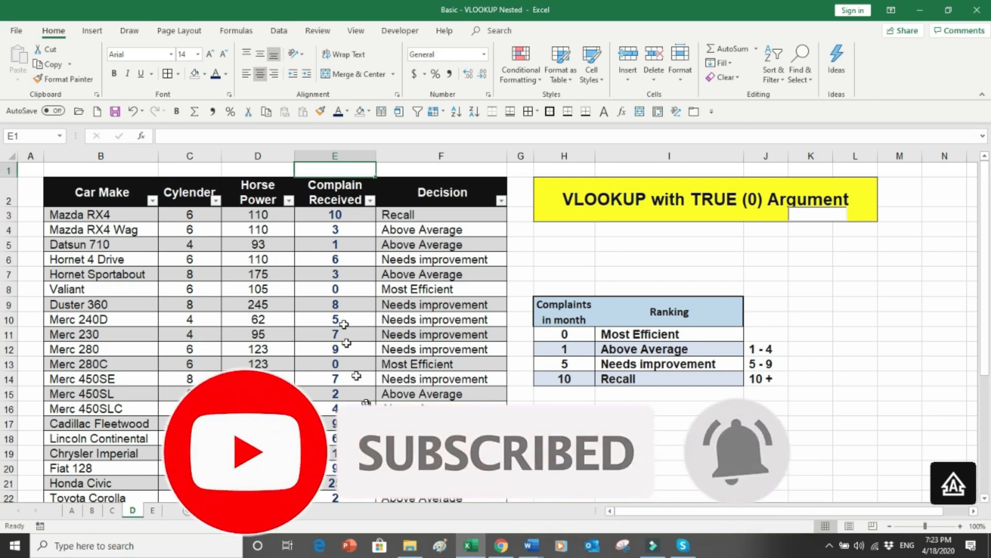
Step: Open sheet E and examine the sales table's date, sales rep and customers served columns
{"action": "left_click", "coordinate": [153, 511]}
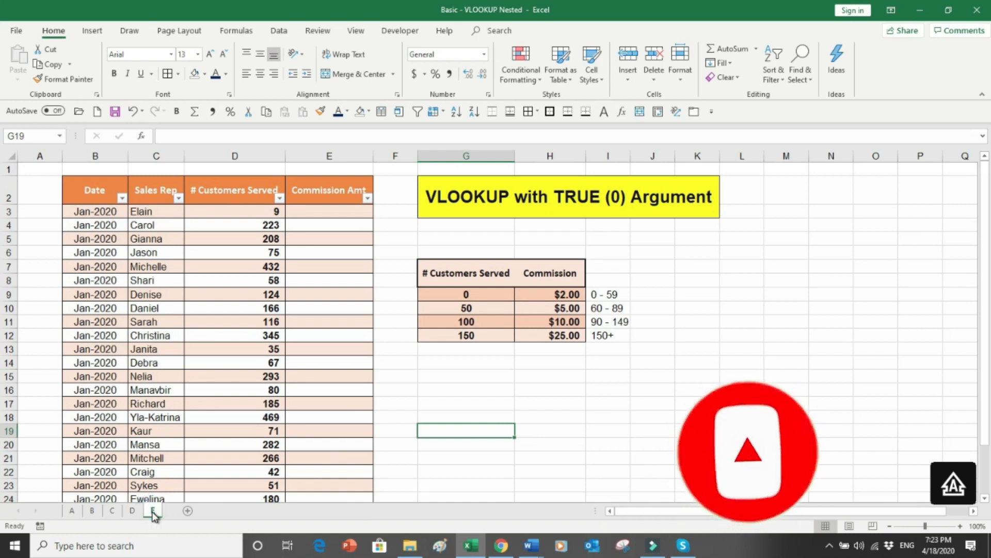
{"action": "left_click_drag", "start_coordinate": [97, 211], "coordinate": [103, 322]}
{"action": "left_click_drag", "start_coordinate": [155, 212], "coordinate": [155, 321]}
{"action": "left_click", "coordinate": [225, 212]}
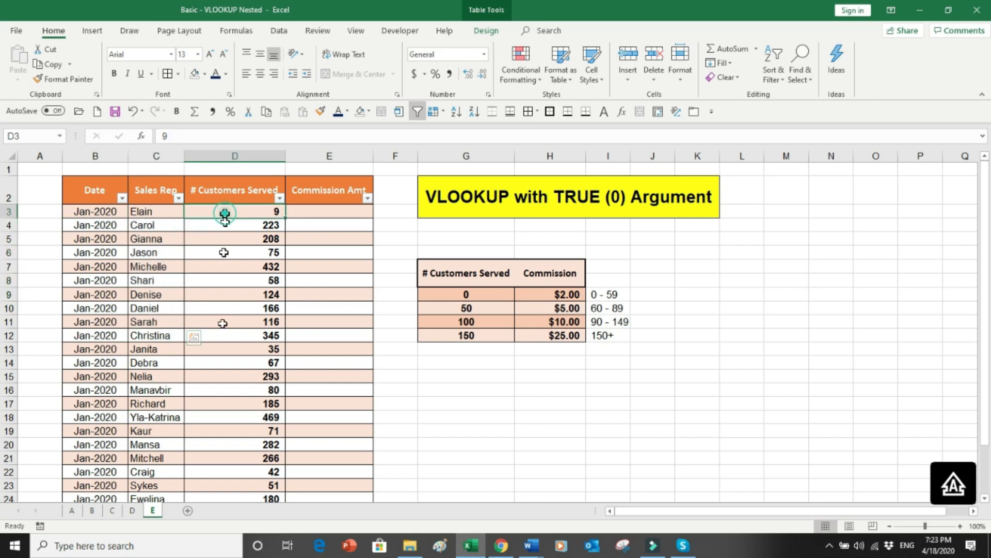
{"action": "left_click_drag", "start_coordinate": [225, 211], "coordinate": [222, 383]}
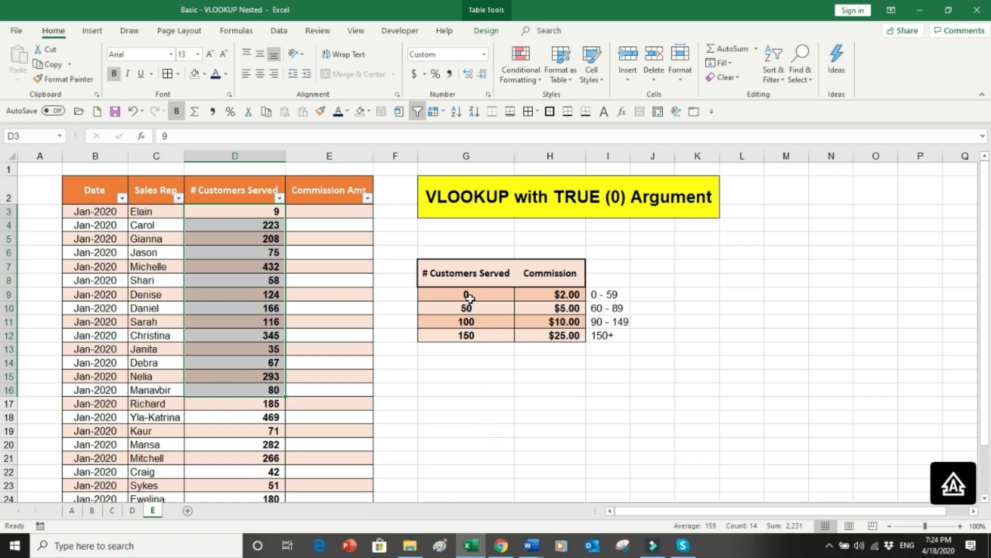
Step: Examine each customers-served threshold and its commission in the lookup table G9:H12, row by row
{"action": "left_click_drag", "start_coordinate": [469, 296], "coordinate": [609, 294]}
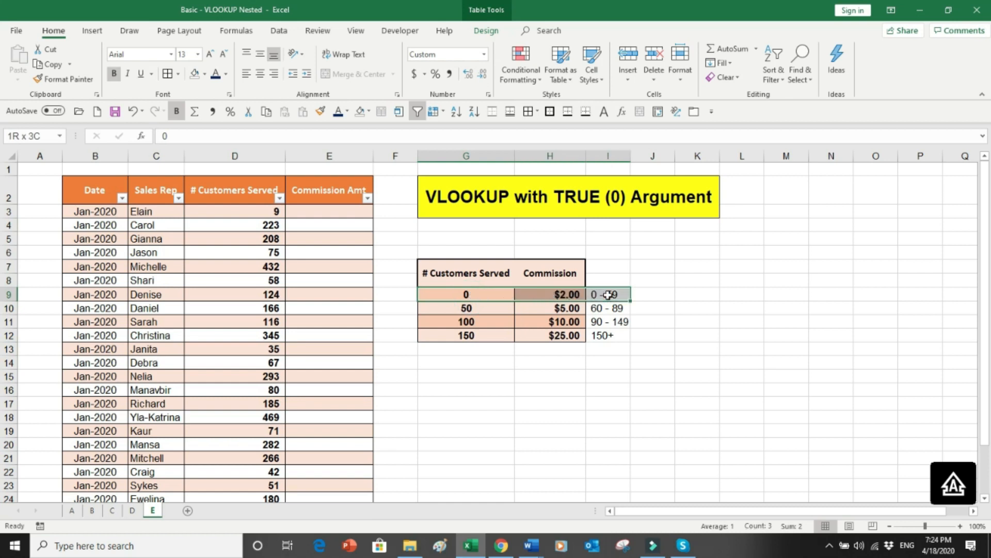
{"action": "left_click", "coordinate": [443, 308]}
{"action": "left_click_drag", "start_coordinate": [443, 308], "coordinate": [535, 305]}
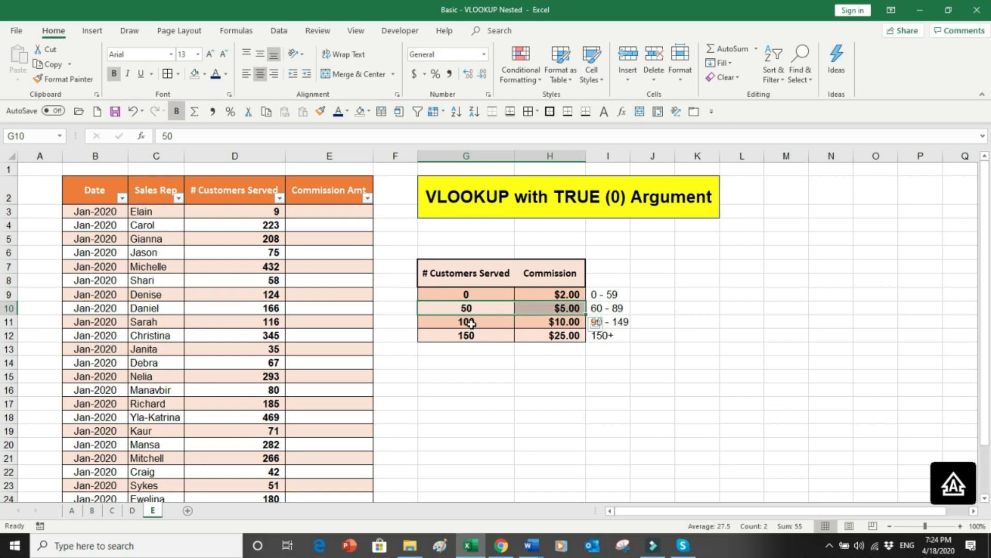
{"action": "left_click_drag", "start_coordinate": [471, 323], "coordinate": [541, 333]}
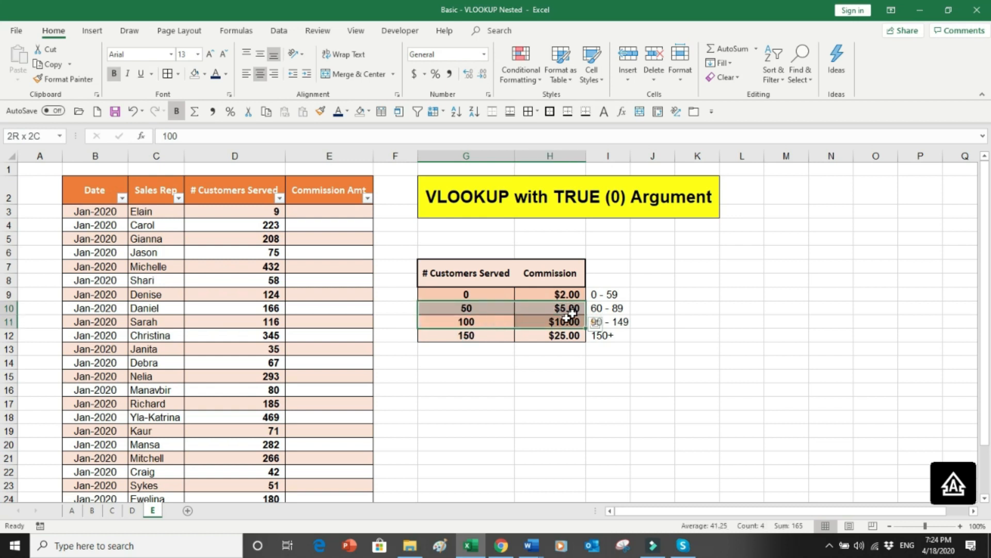
{"action": "left_click_drag", "start_coordinate": [481, 336], "coordinate": [599, 336]}
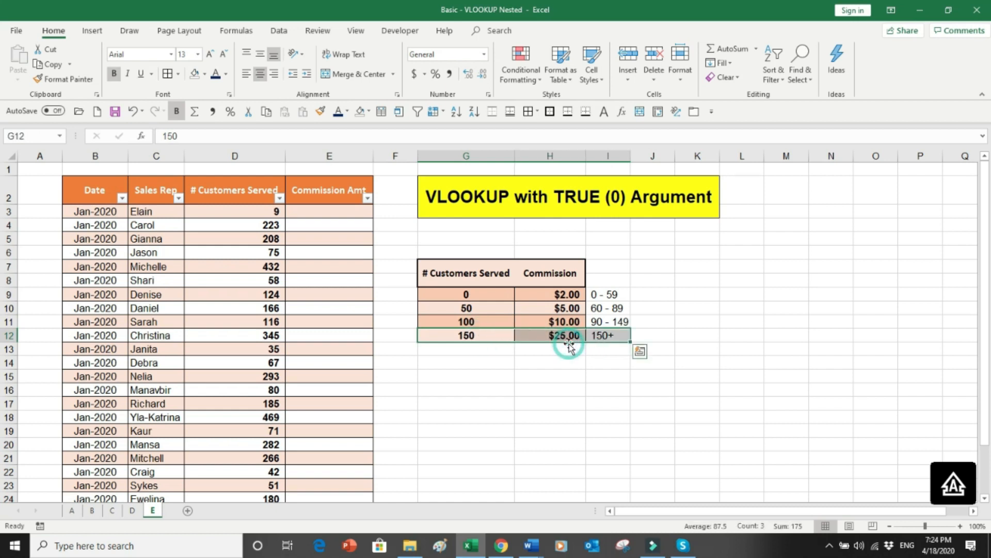
Step: Fill the Commission Amt column from E3 with =VLOOKUP([@['# Customers Served]],G$9:H$12,2,1), keeping the commission table's rows locked
{"action": "left_click", "coordinate": [328, 217]}
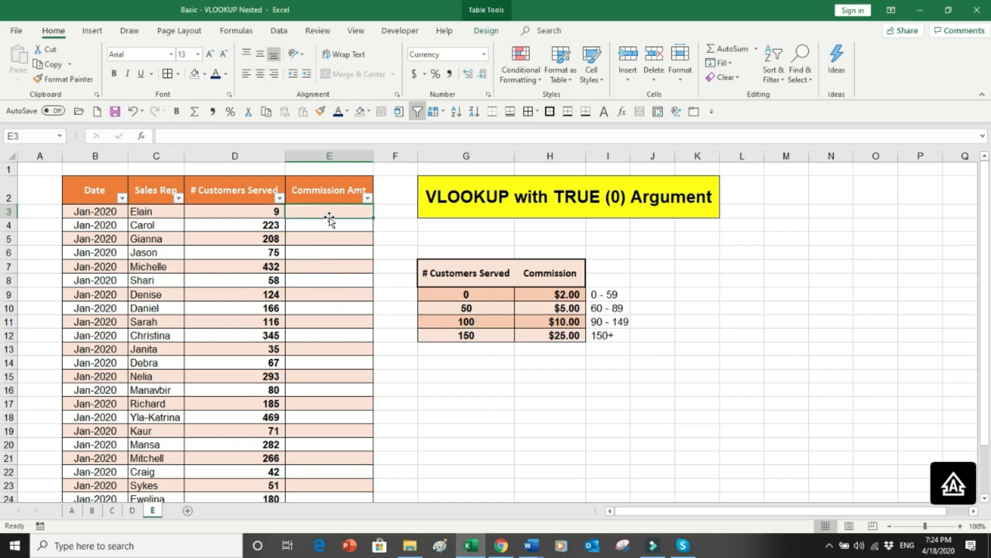
{"action": "type", "text": "=VLOO"}
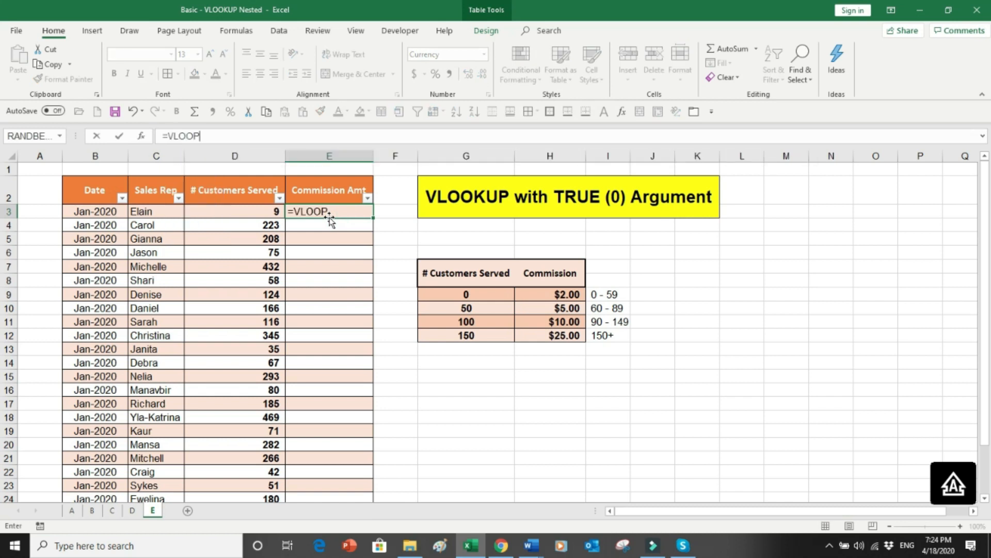
{"action": "type", "text": "KUP"}
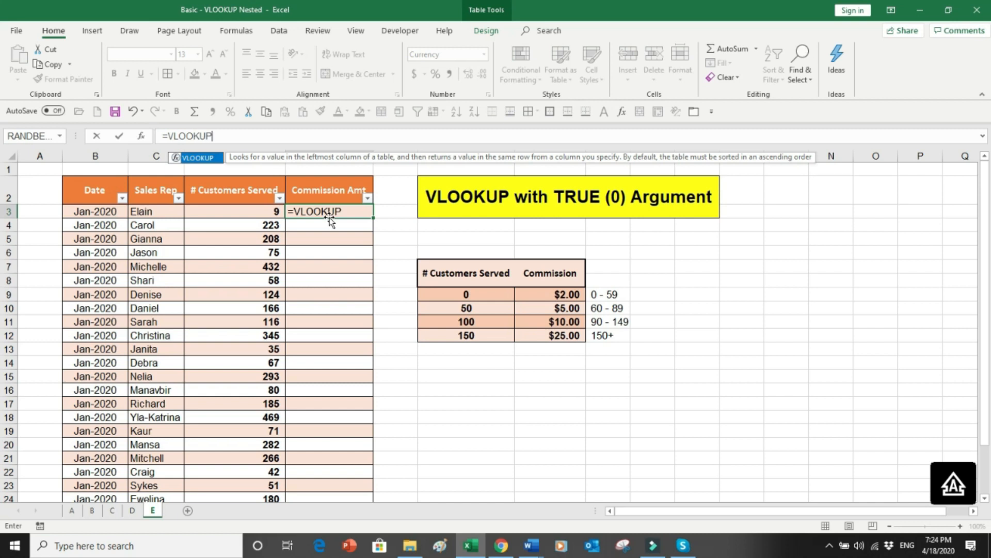
{"action": "type", "text": "("}
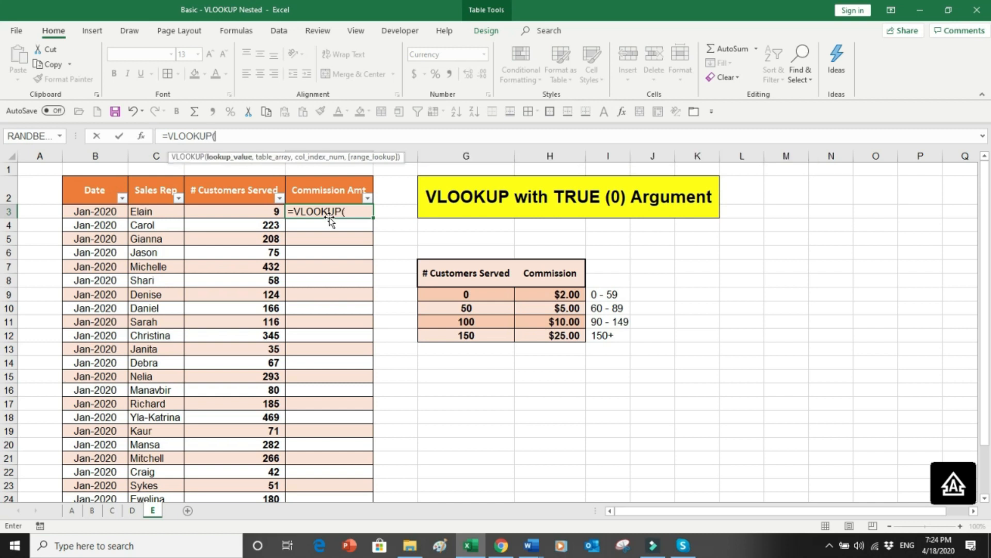
{"action": "left_click", "coordinate": [269, 212]}
{"action": "type", "text": ","}
{"action": "left_click", "coordinate": [459, 295]}
{"action": "left_click_drag", "start_coordinate": [459, 294], "coordinate": [533, 334]}
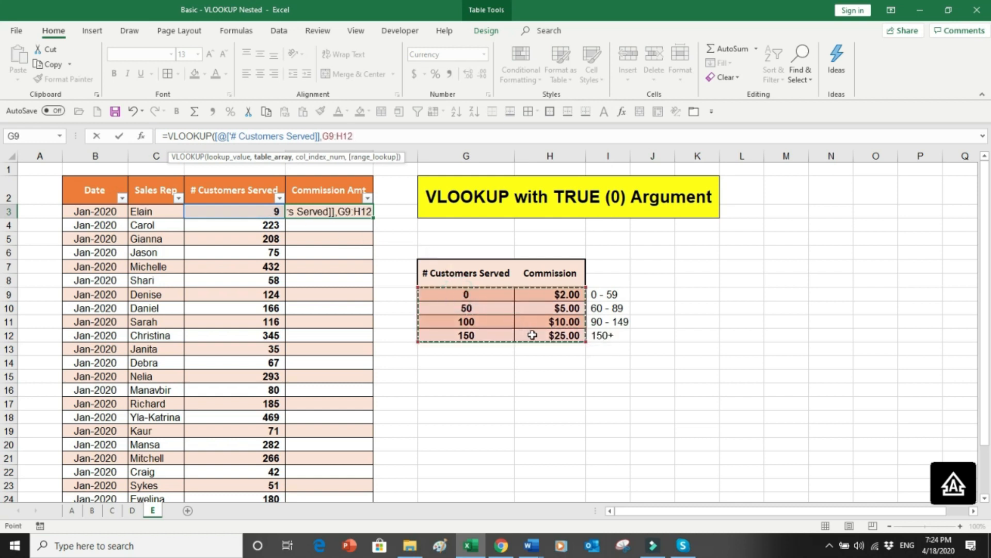
{"action": "key", "text": "F4"}
{"action": "key", "text": "F4"}
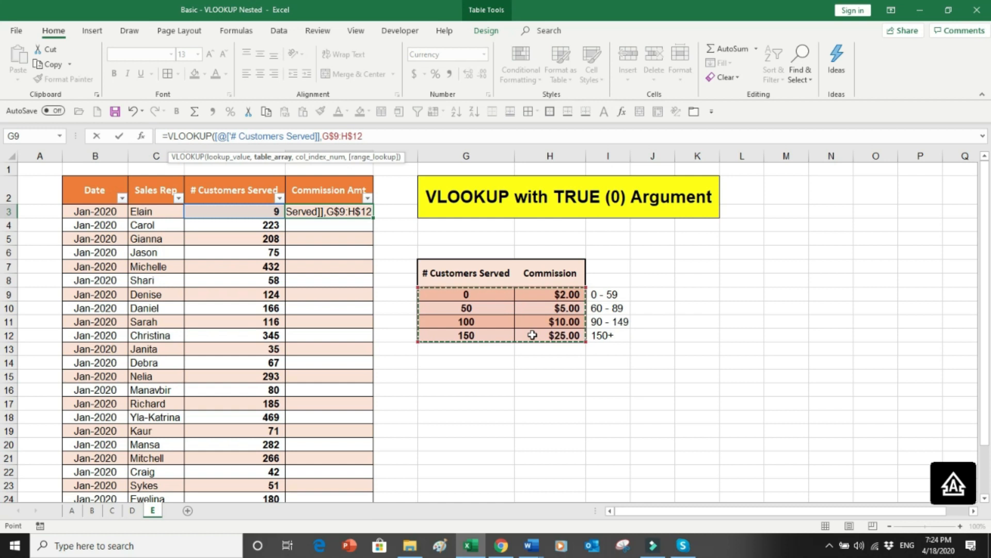
{"action": "type", "text": ",2,"}
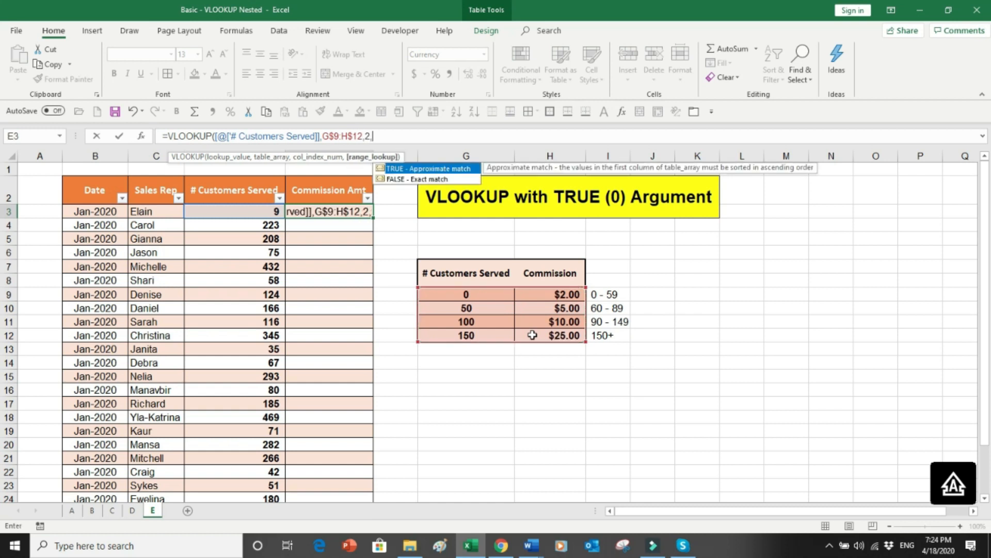
{"action": "type", "text": "1"}
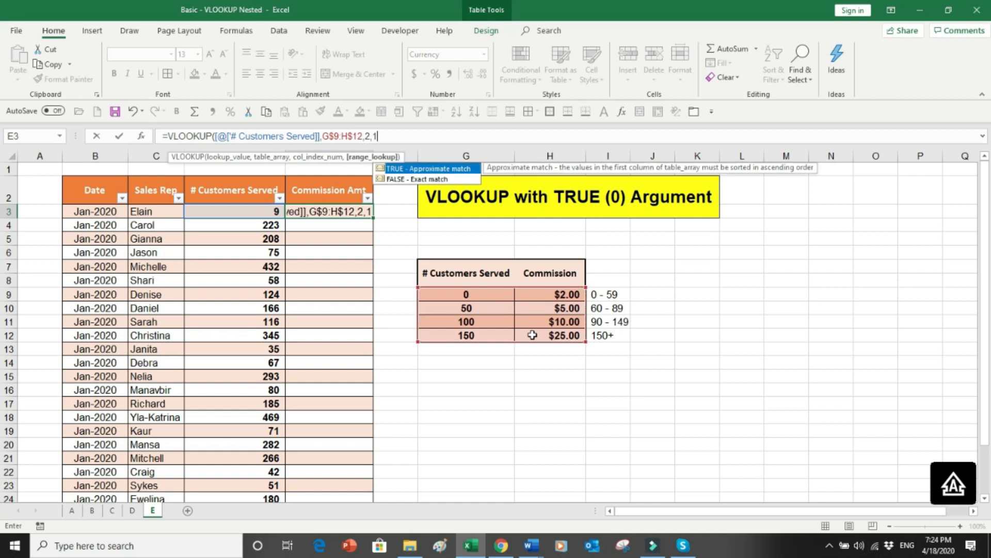
{"action": "type", "text": ")"}
{"action": "key", "text": "Return"}
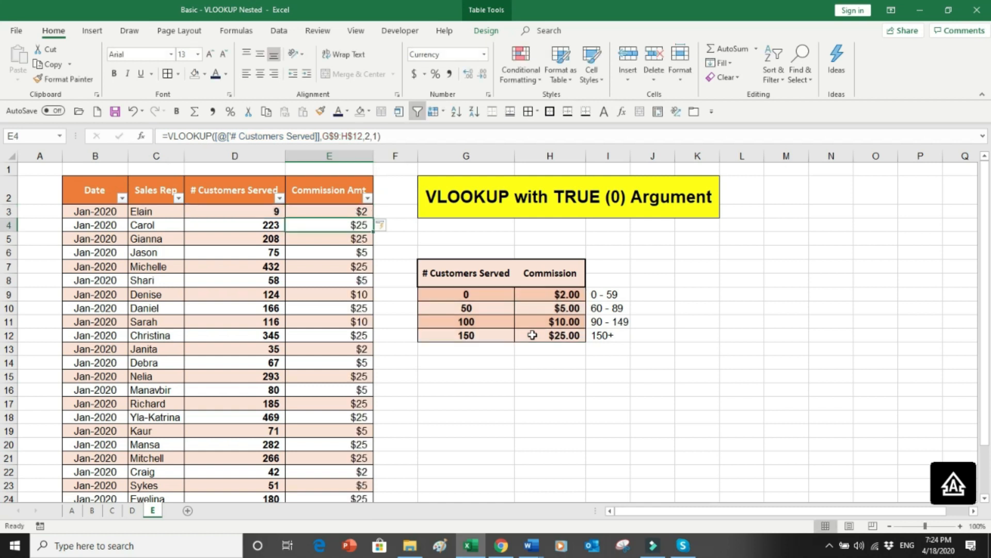
Step: Extend the Commission Amt formula in E3 to multiply the VLOOKUP result by [@['# Customers Served]]
{"action": "left_click", "coordinate": [338, 211]}
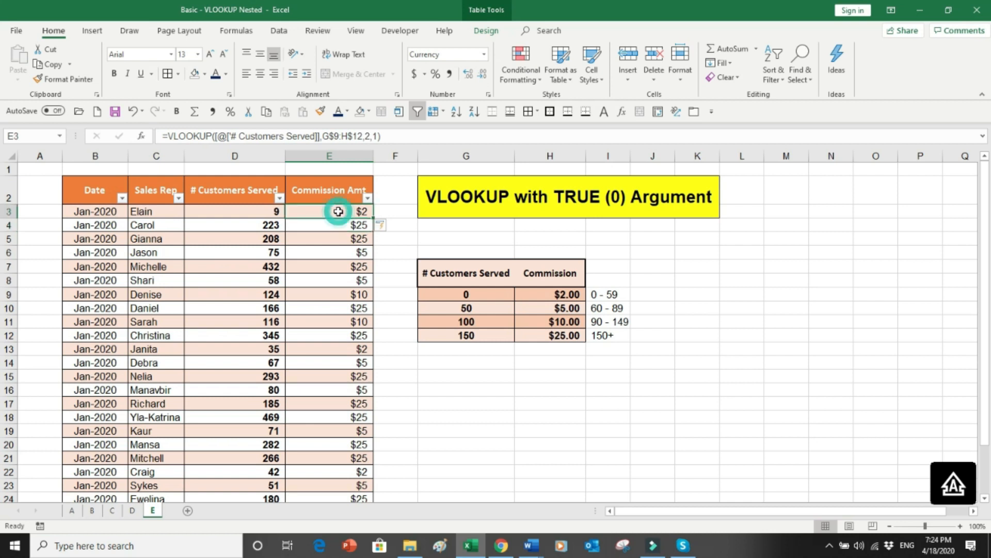
{"action": "left_click", "coordinate": [415, 136]}
{"action": "type", "text": "*"}
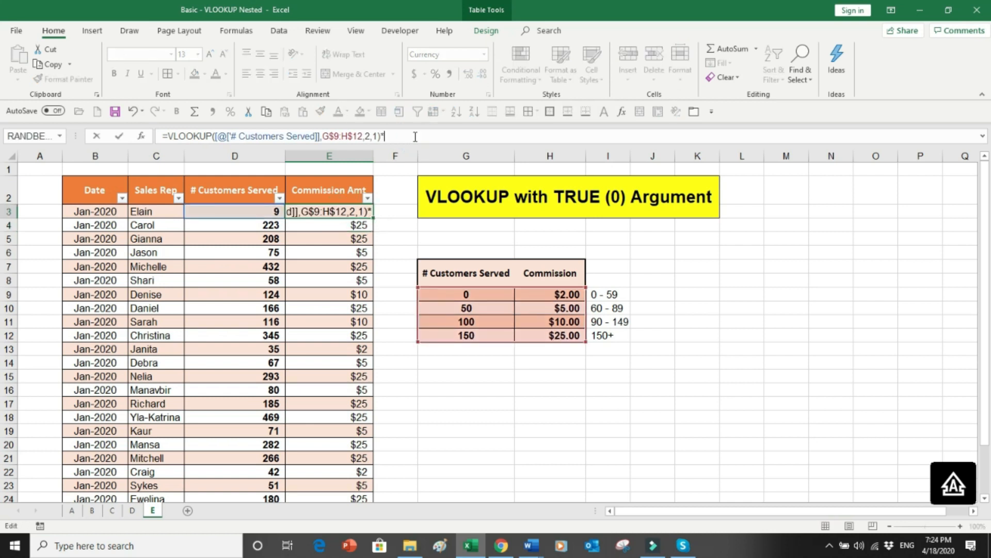
{"action": "left_click", "coordinate": [246, 211]}
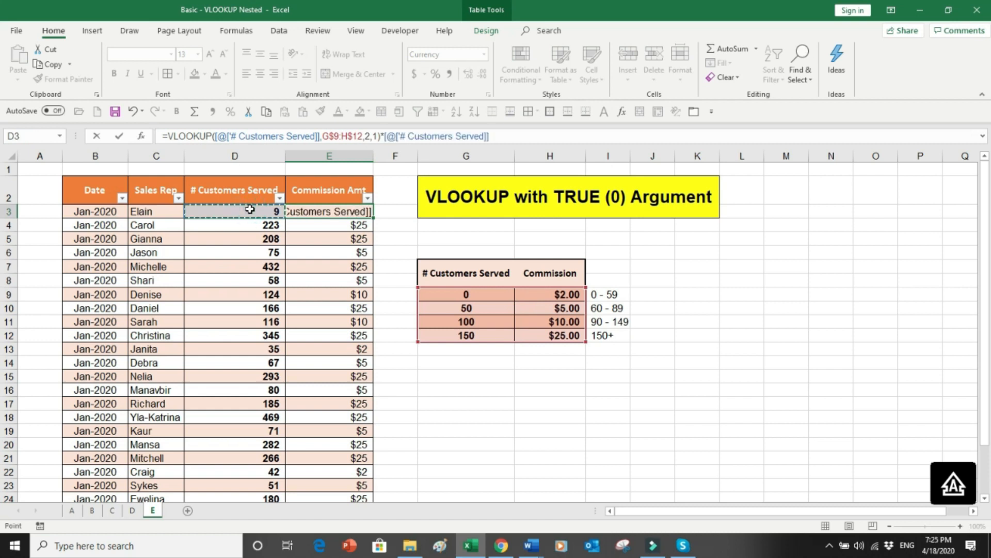
{"action": "key", "text": "Return"}
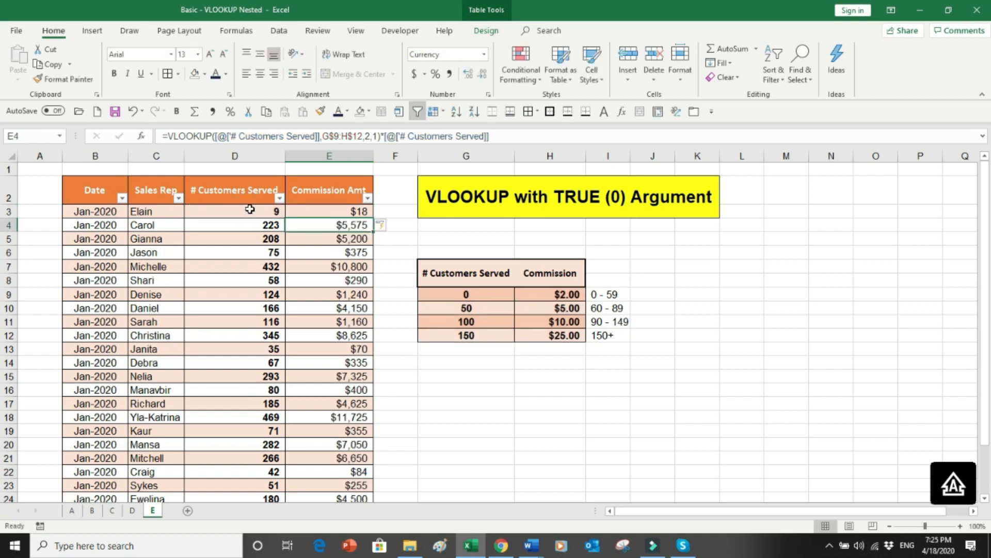